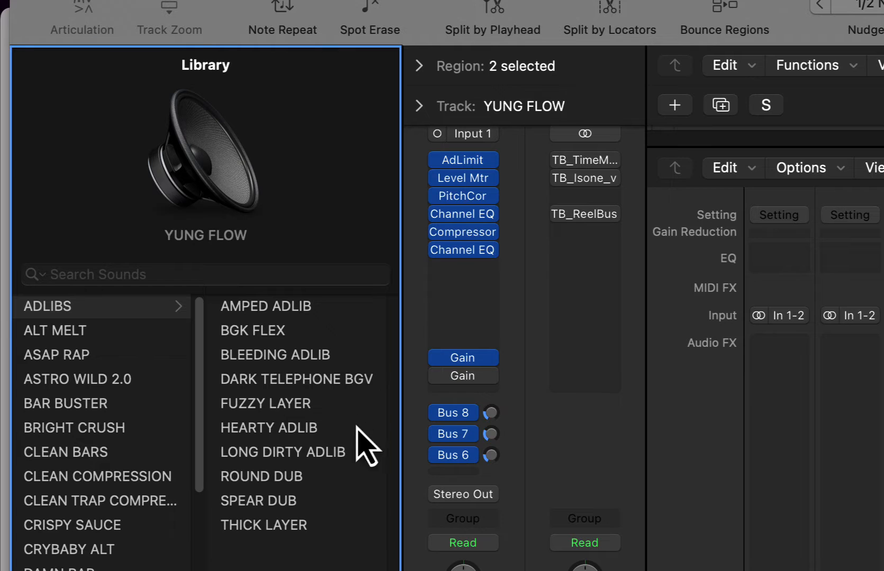
# Step: Open the VS3 Vocal Presets folder under User Patches in the Library and browse its presets
pyautogui.moveTo(256, 534); pyautogui.dragTo(39, 475)
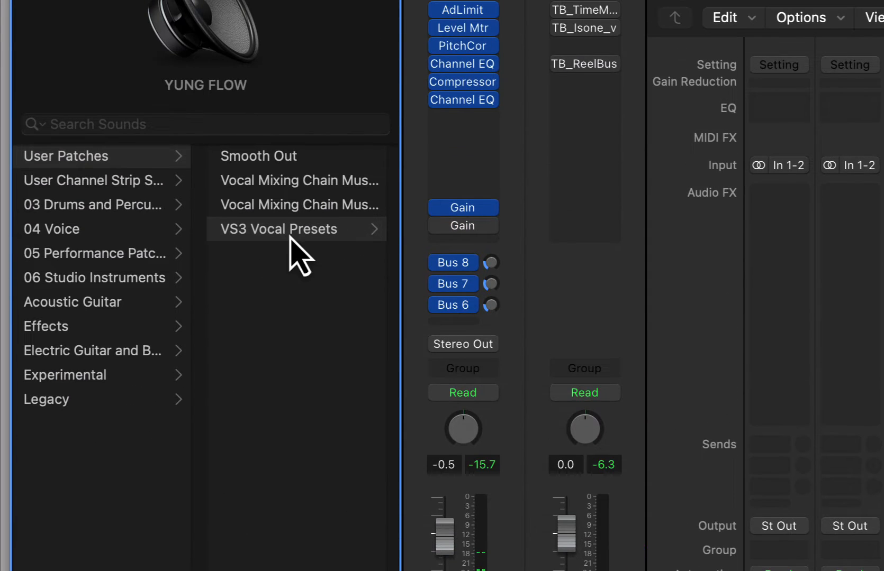
pyautogui.click(288, 84)
pyautogui.scroll(-5, 727, 338)
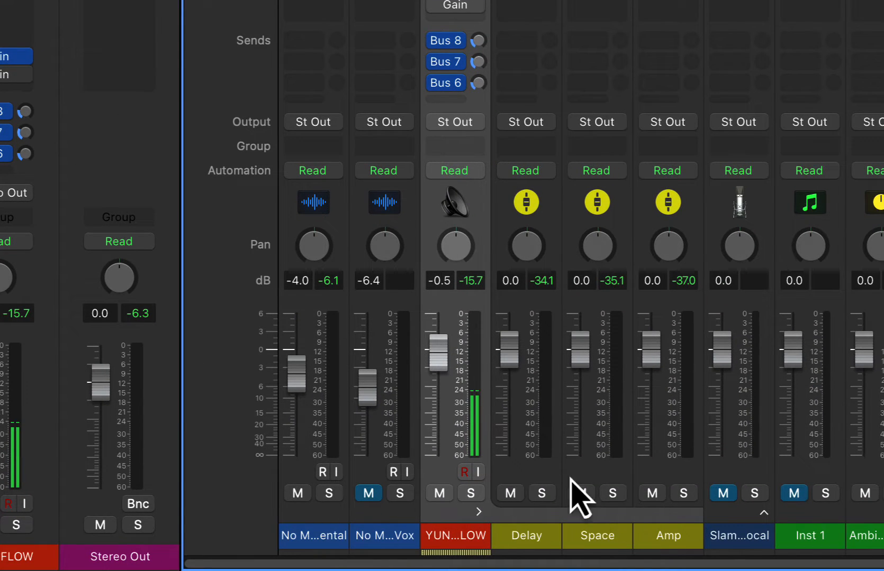
# Step: Examine the effect chains on the Delay, Space and Amp aux channels in the mixer
pyautogui.scroll(10, 659, 318)
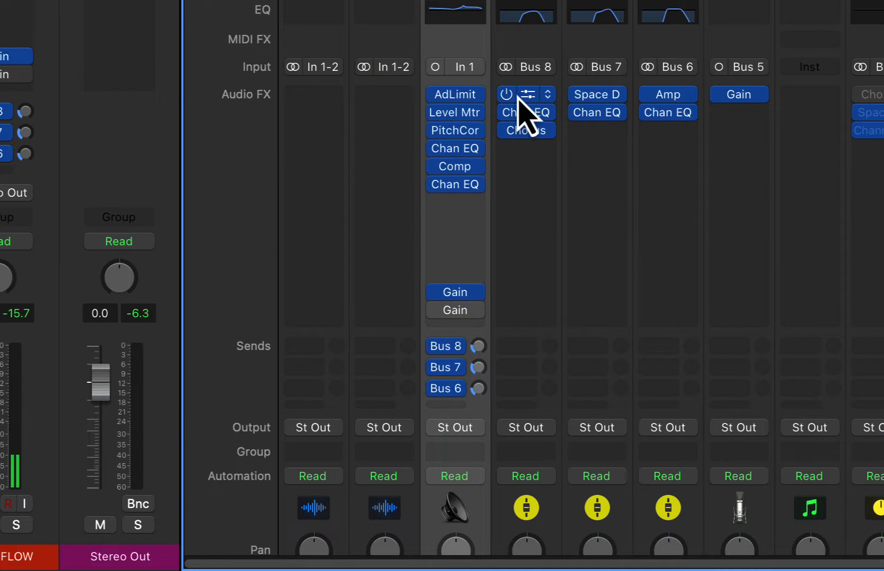
pyautogui.moveTo(523, 134)
pyautogui.moveTo(676, 113)
pyautogui.scroll(-10, 548, 328)
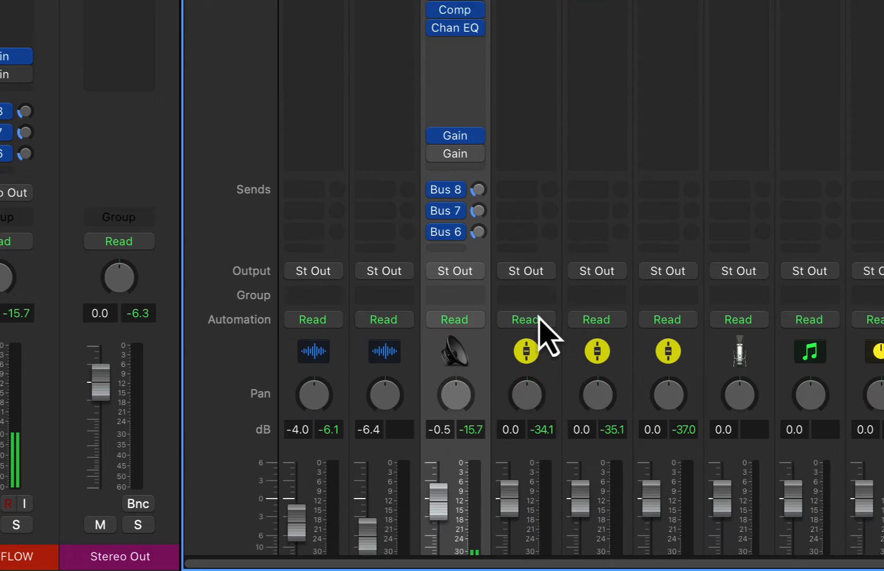
# Step: Solo the YUNG FLOW vocal channel and check its effects, sends and aux levels during playback
pyautogui.click(471, 495)
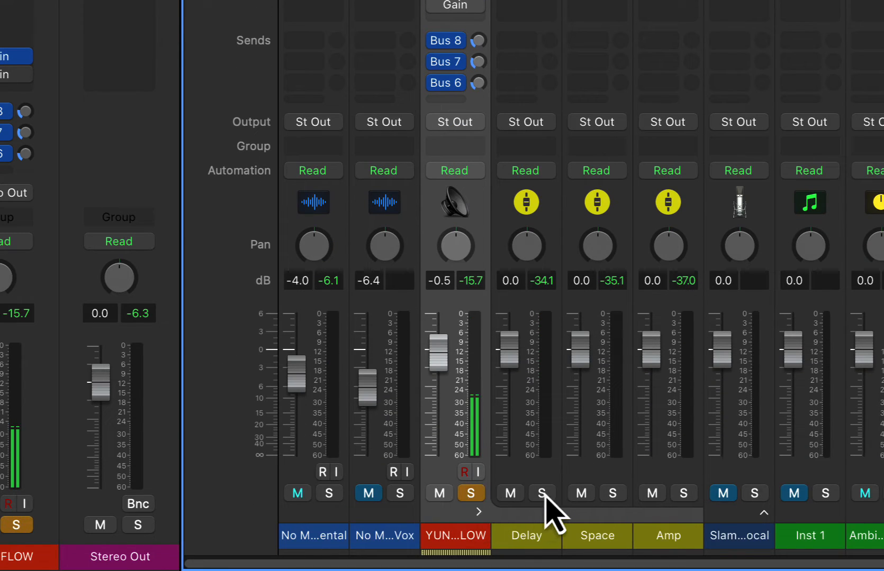
pyautogui.scroll(6, 585, 246)
pyautogui.scroll(-6, 585, 248)
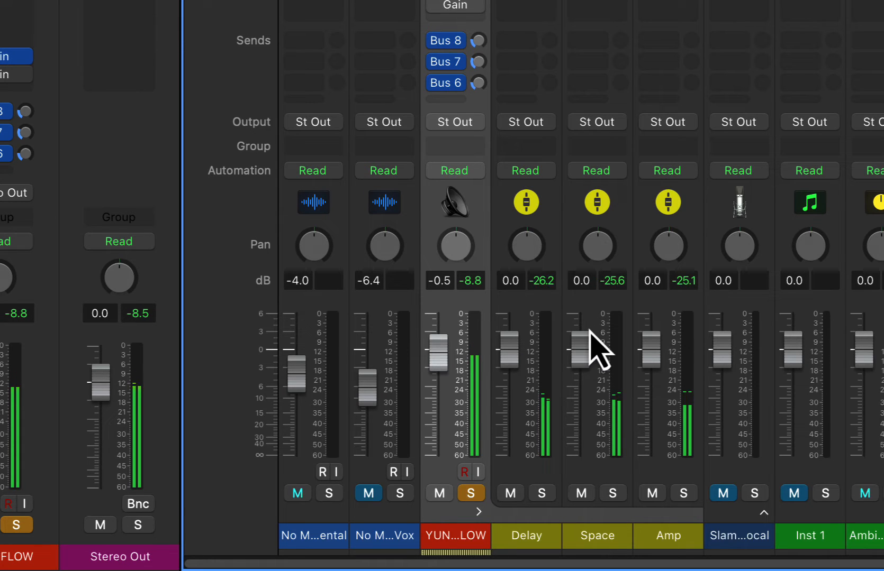
pyautogui.scroll(9, 587, 327)
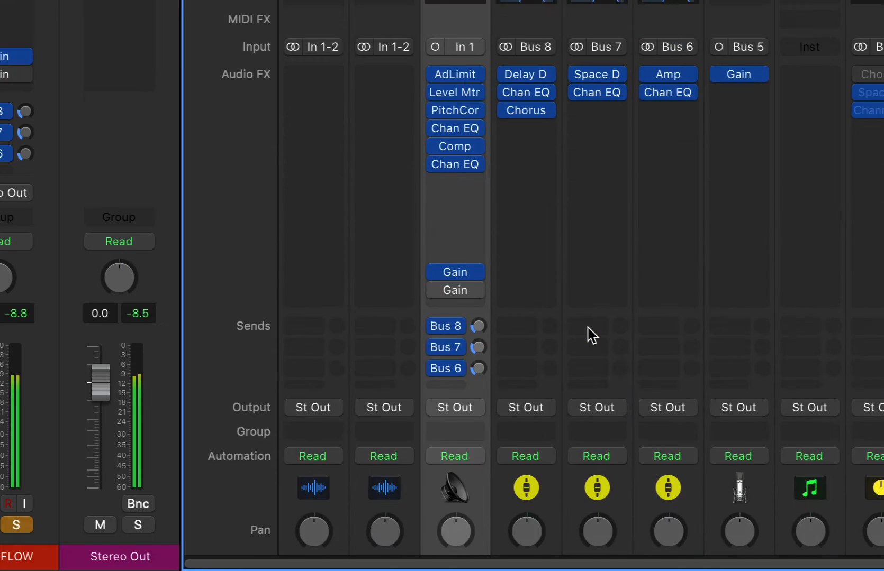
pyautogui.scroll(-5, 508, 253)
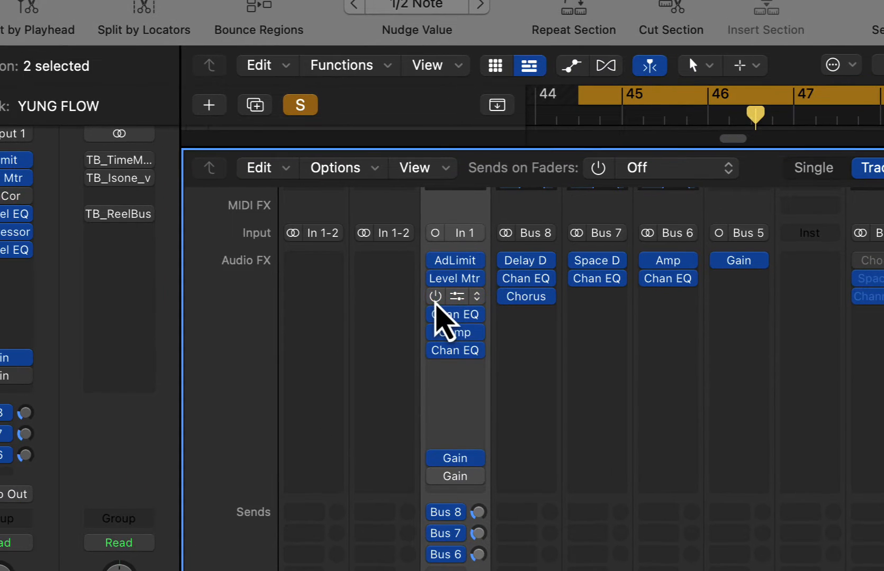
# Step: Inspect the Pitch Correction plug-in on the YUNG FLOW channel, close it and leave it bypassed
pyautogui.click(455, 301)
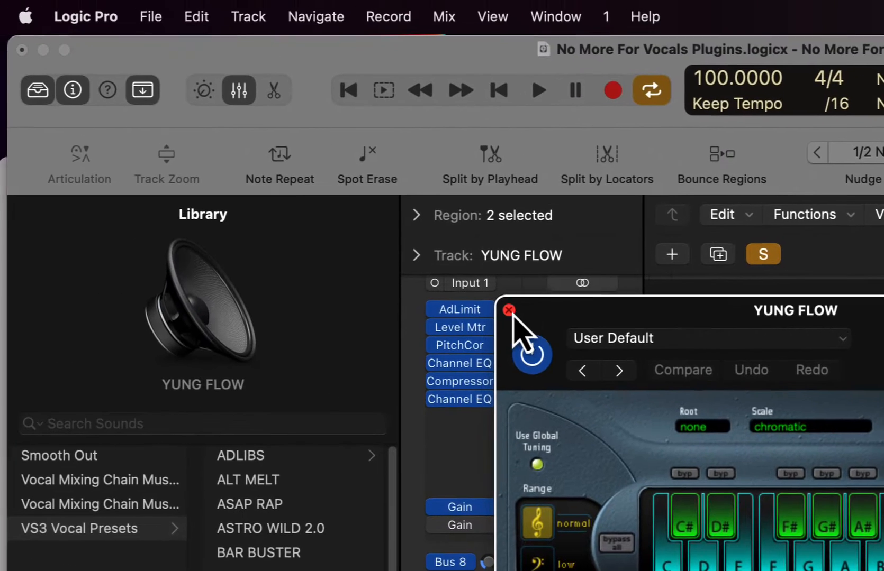
pyautogui.click(46, 160)
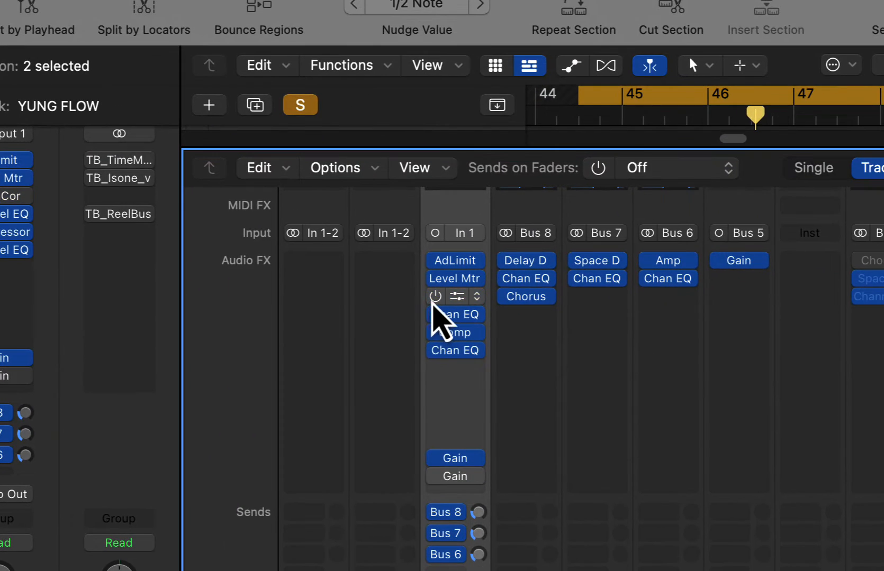
pyautogui.click(845, 429)
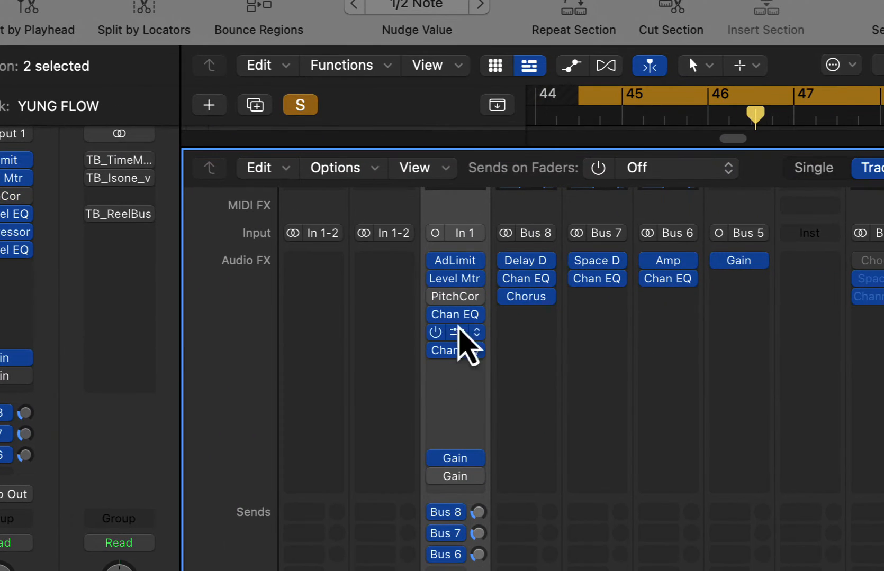
# Step: Inspect the settings of both Gain plug-ins on the YUNG FLOW channel, enabling the second one only while viewing it
pyautogui.scroll(-5, 529, 397)
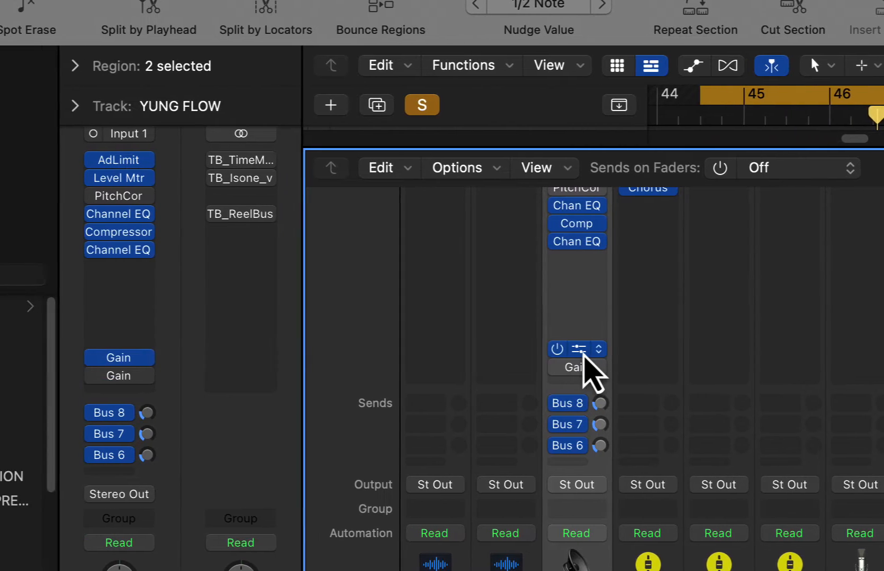
pyautogui.click(583, 353)
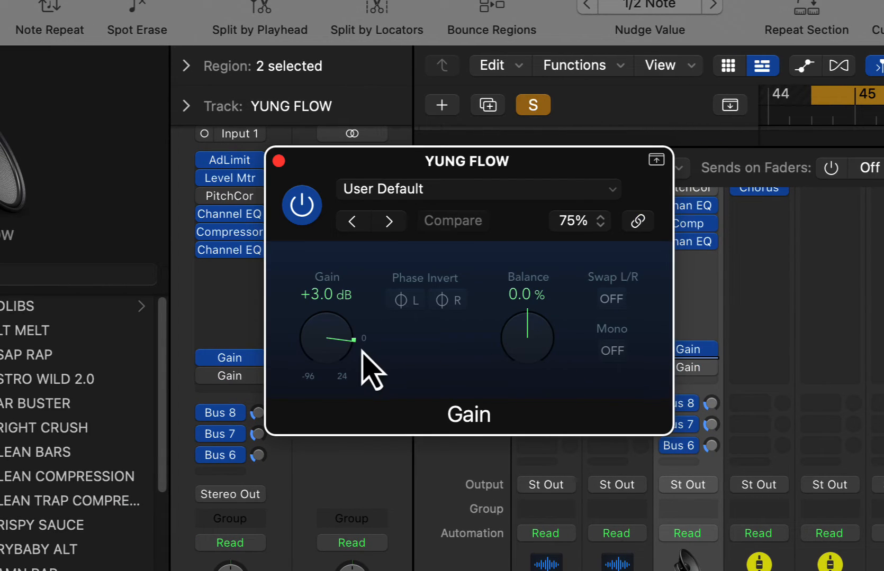
pyautogui.click(279, 161)
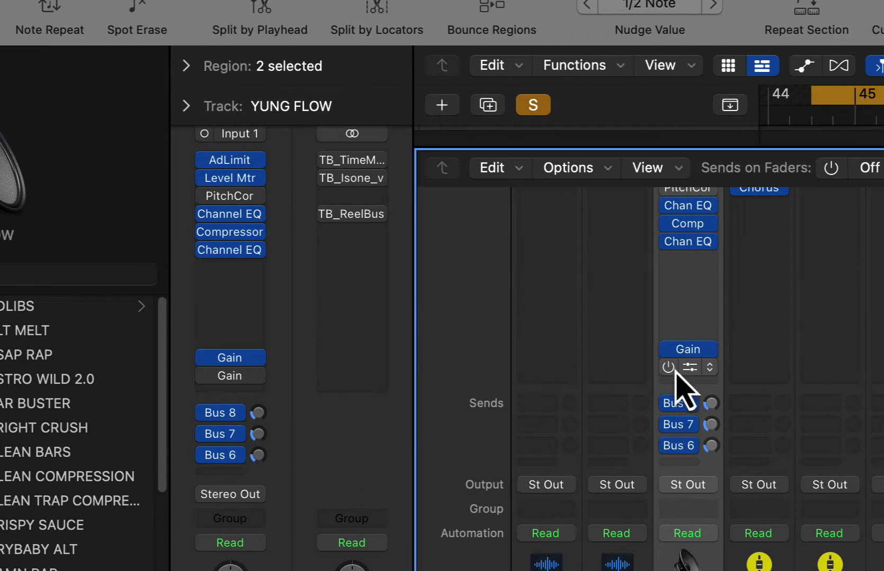
pyautogui.click(668, 367)
pyautogui.click(688, 369)
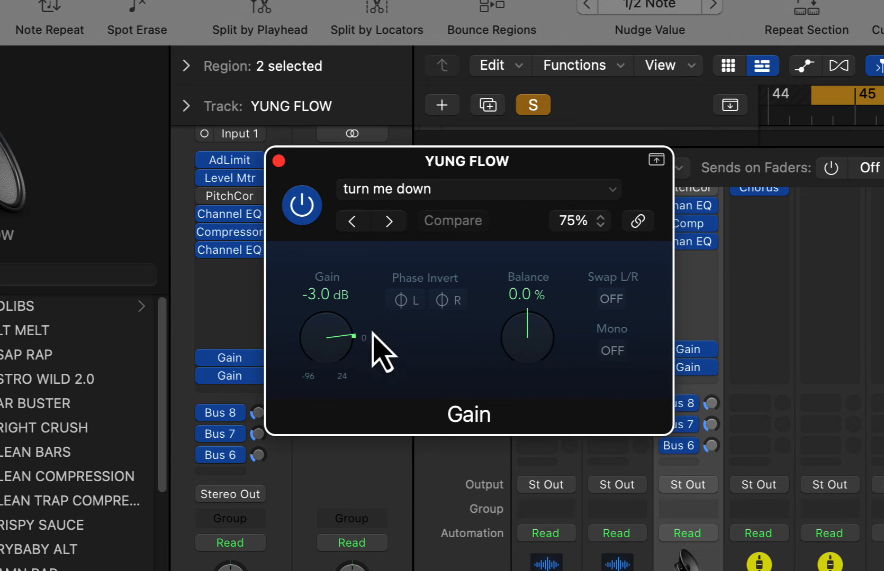
pyautogui.click(279, 161)
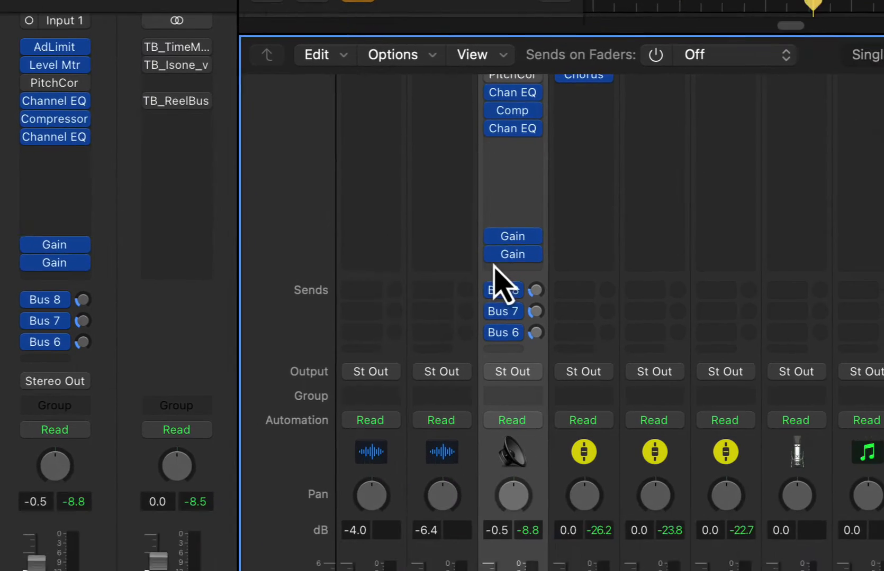
pyautogui.moveTo(682, 371)
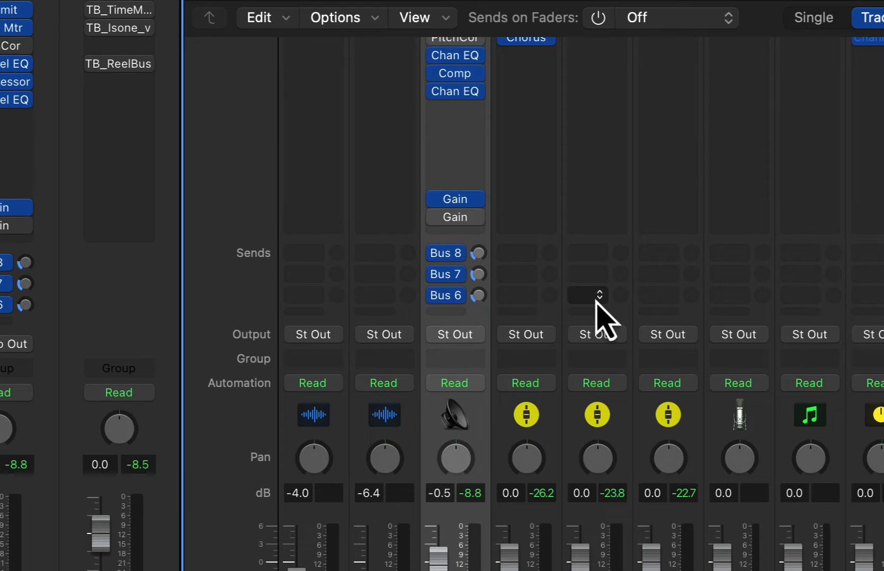
# Step: Play the soloed YUNG FLOW vocal and release its solo
pyautogui.scroll(-3, 593, 317)
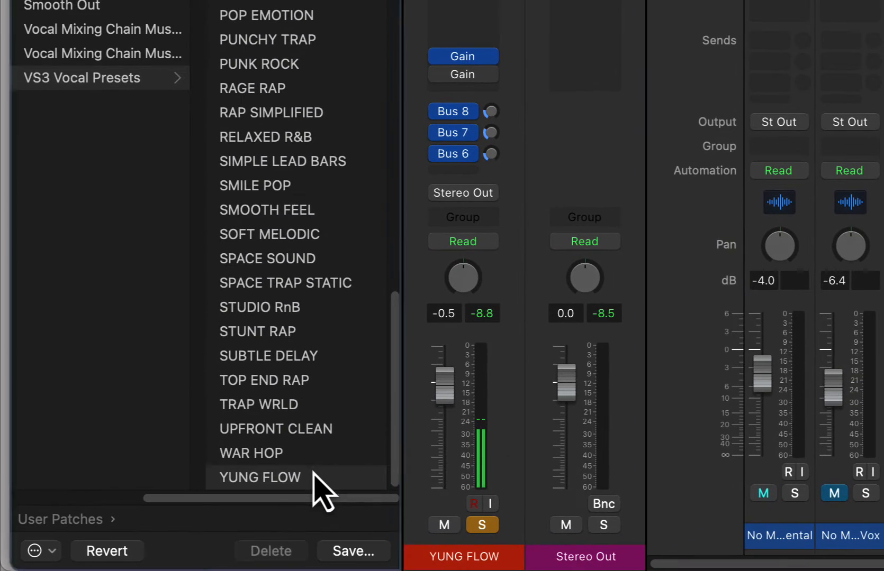
pyautogui.press('space')
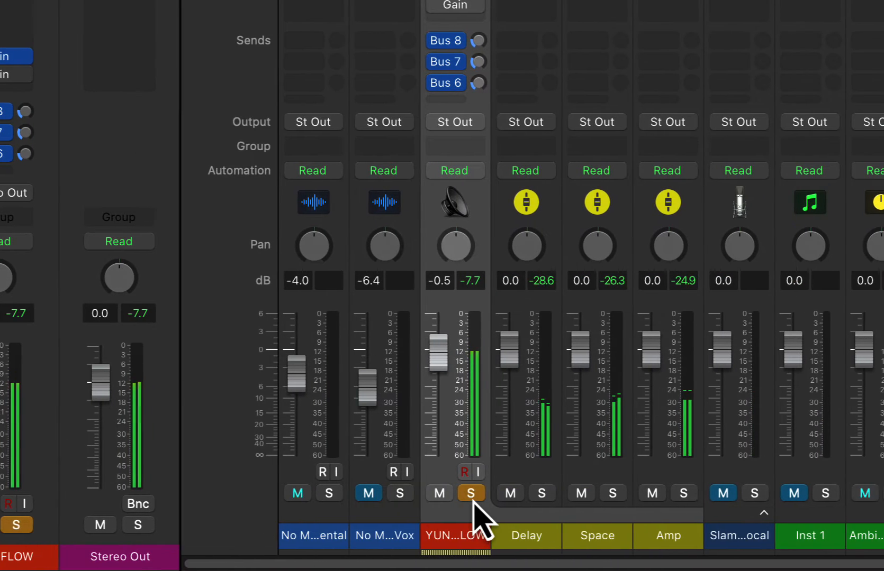
pyautogui.click(476, 498)
# Step: Audition the Delay, Space and Amp aux channels by soloing each in turn, leaving none soloed
pyautogui.click(541, 494)
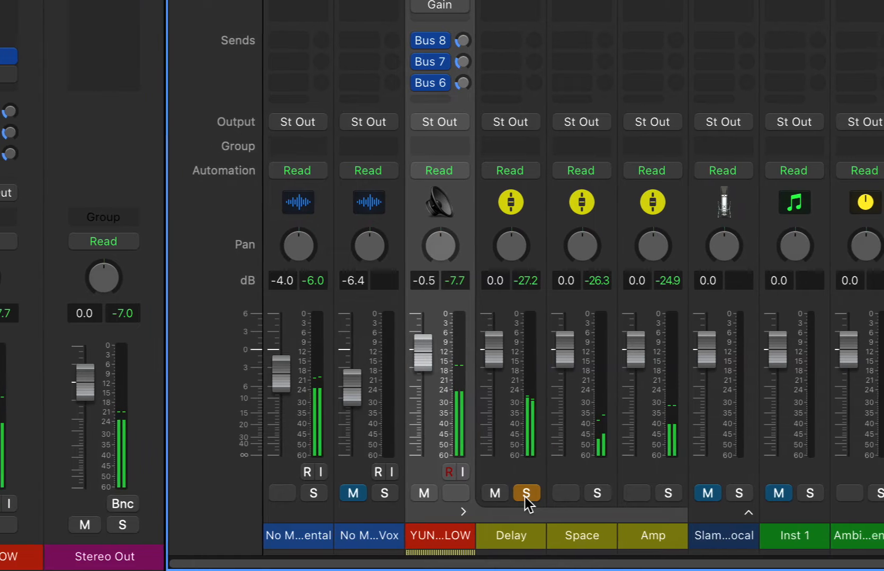
pyautogui.click(526, 493)
pyautogui.click(597, 493)
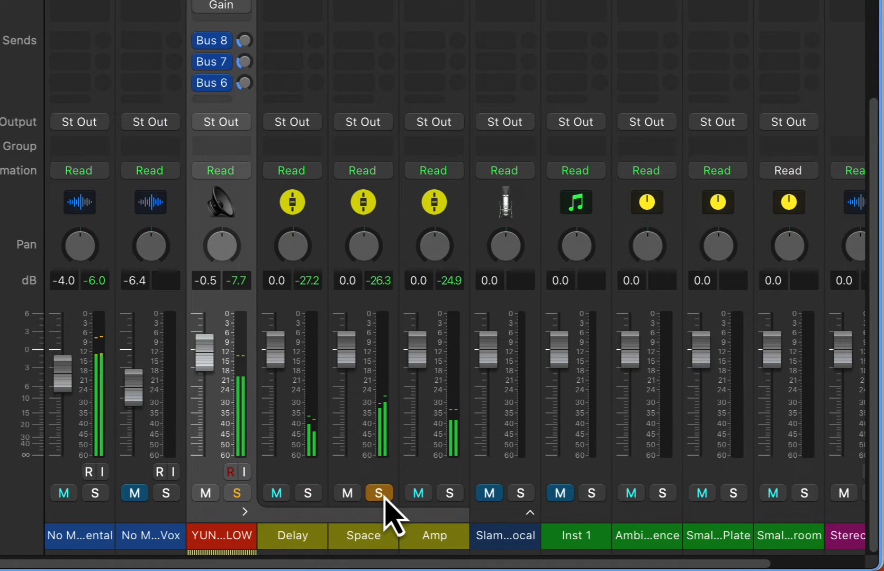
pyautogui.click(382, 497)
pyautogui.click(451, 496)
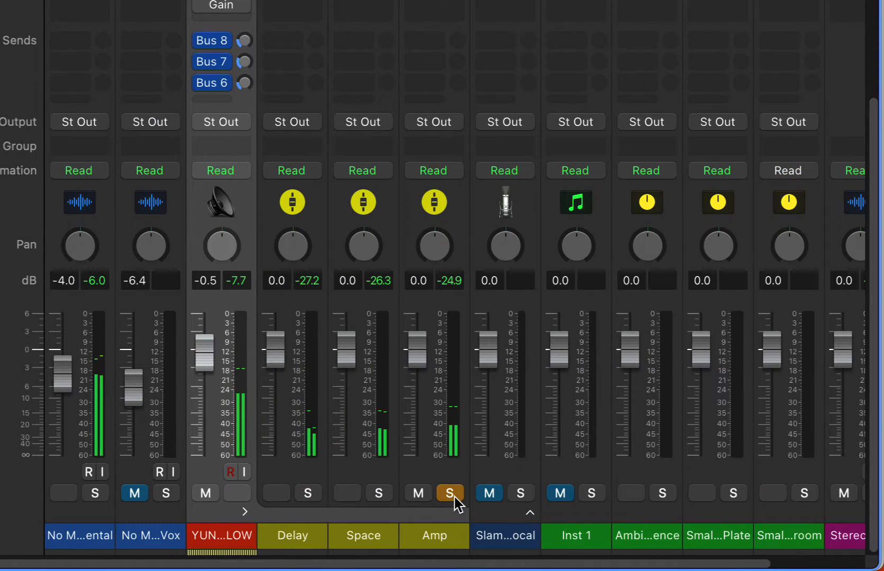
pyautogui.click(450, 494)
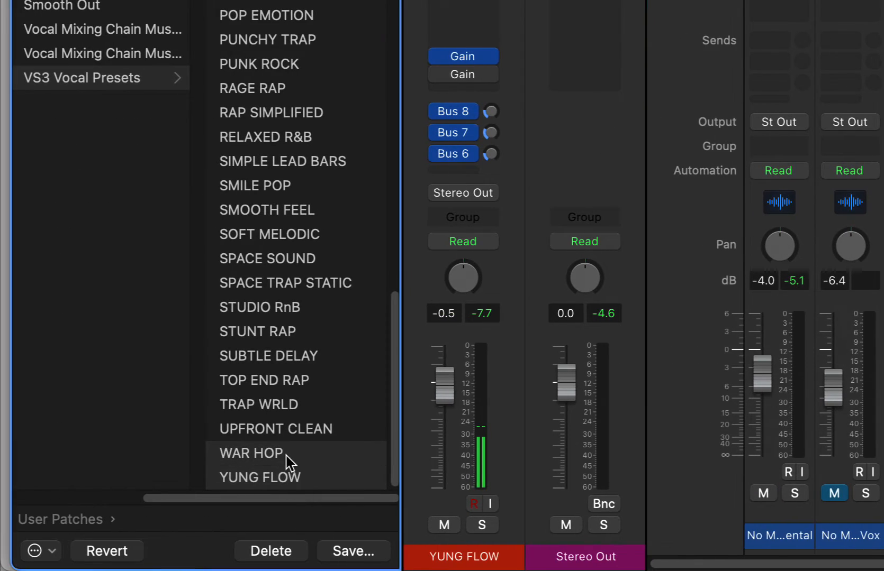
# Step: Load the WAR HOP preset onto the vocal track and solo its channel for playback
pyautogui.click(286, 455)
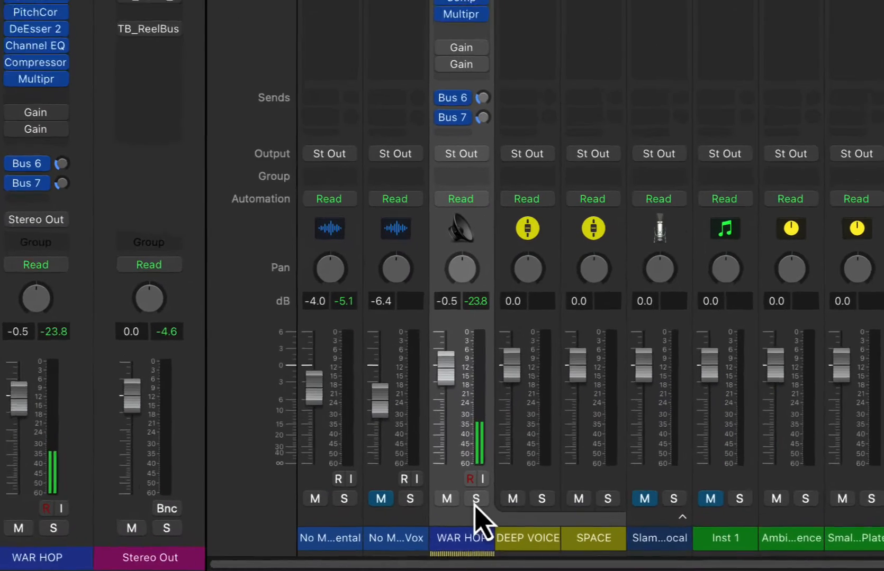
pyautogui.click(496, 520)
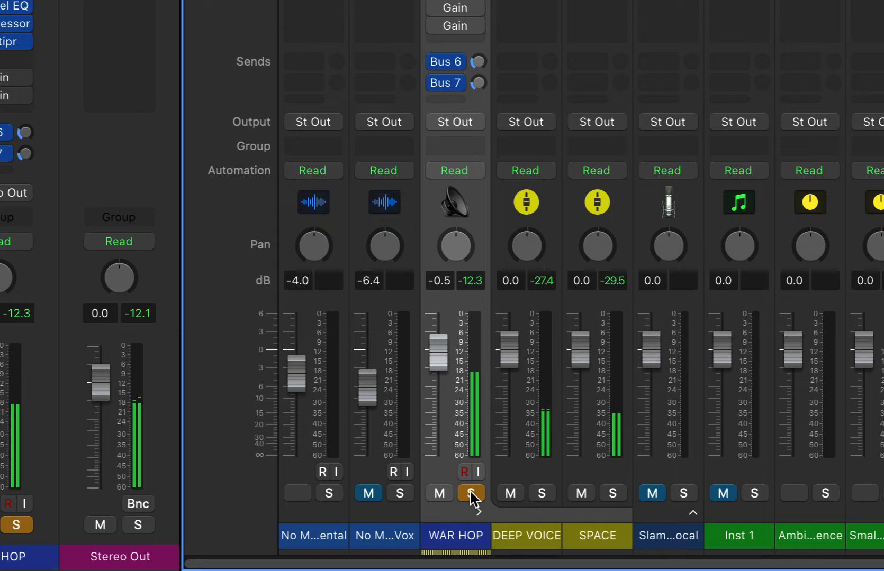
# Step: Mute the instrumental, DEEP VOICE and SPACE channels, leaving the WAR HOP channel unsoloed
pyautogui.click(472, 497)
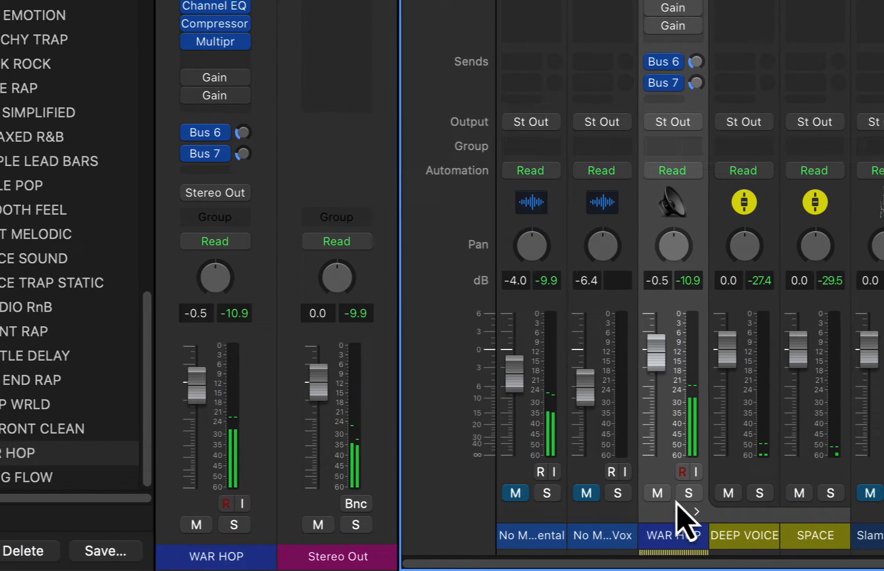
pyautogui.click(697, 494)
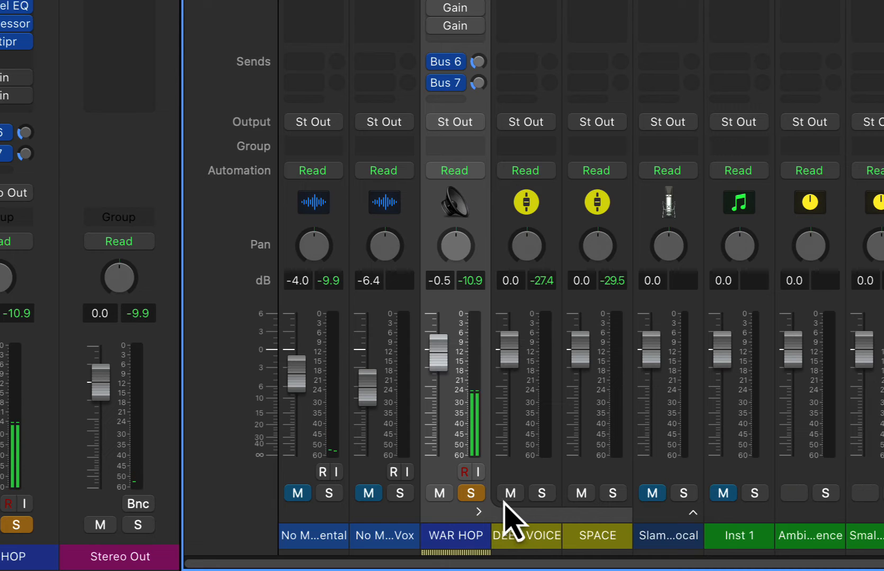
pyautogui.click(471, 498)
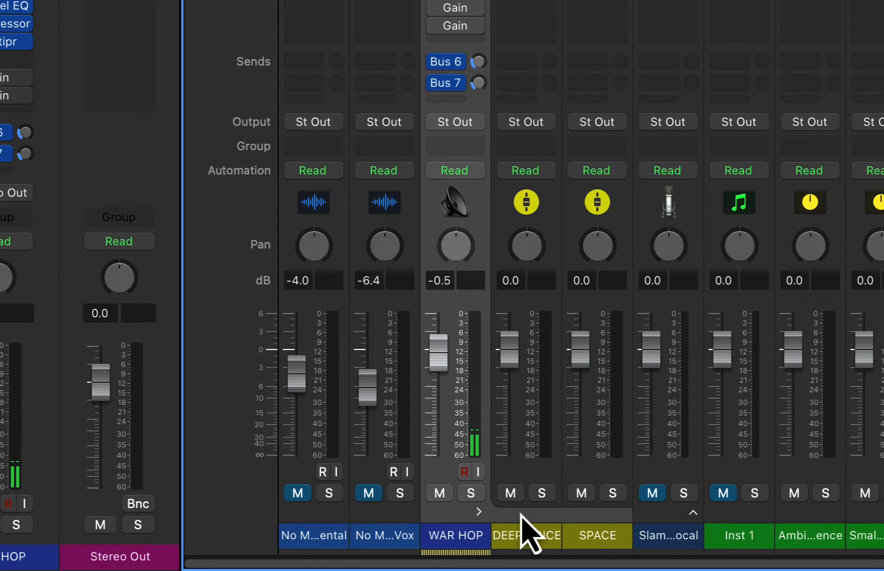
pyautogui.click(510, 497)
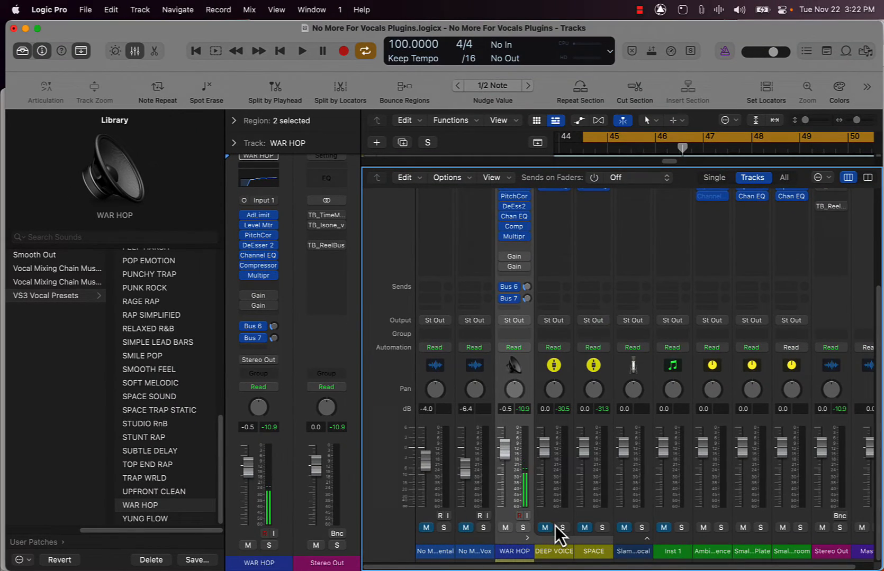
# Step: Inspect the Wham Presence pedal plug-in on the DEEP VOICE channel and close it
pyautogui.scroll(5, 555, 526)
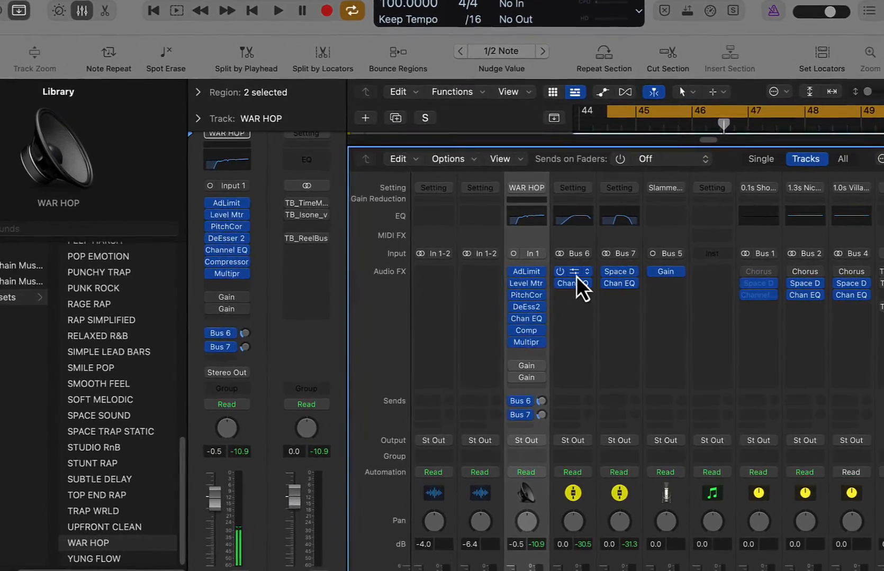
pyautogui.click(576, 276)
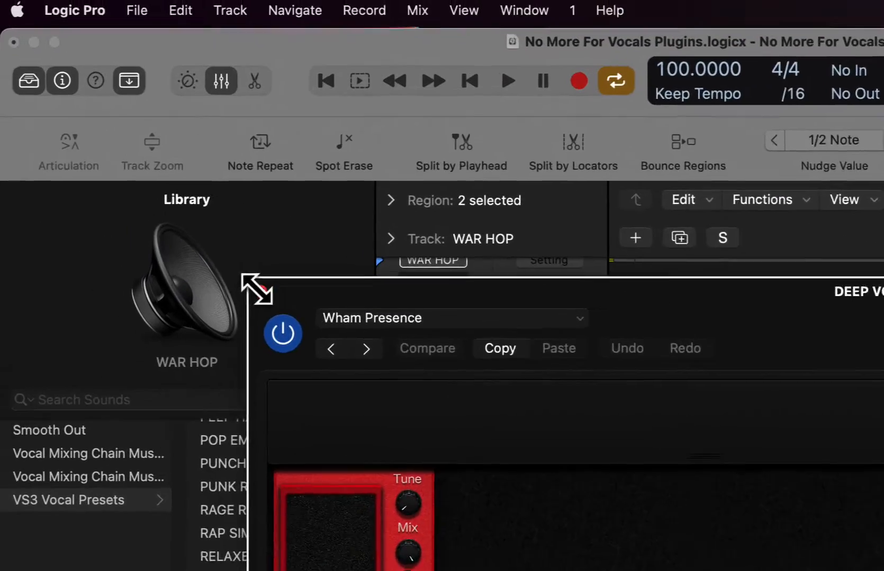
pyautogui.click(108, 154)
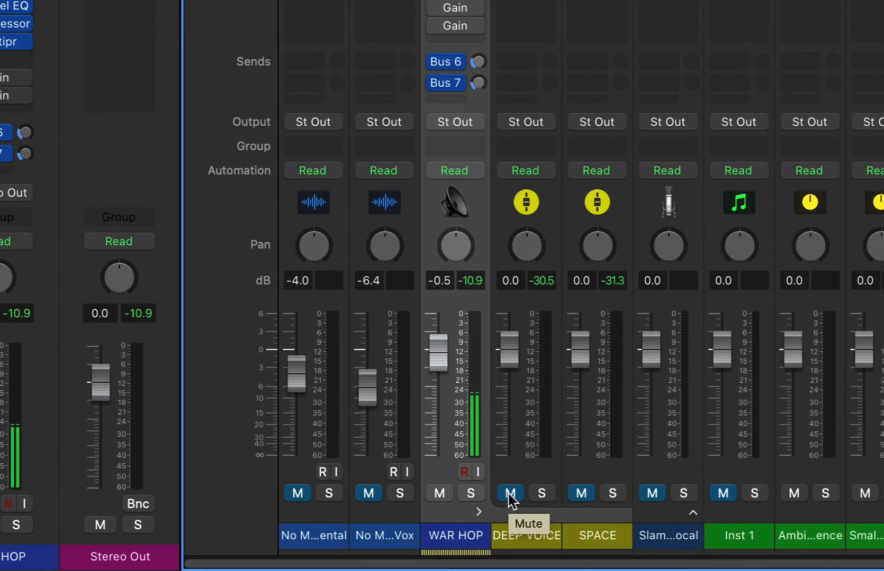
# Step: Unmute the DEEP VOICE and SPACE channels during playback, toggling the SPACE mute to compare the sound
pyautogui.click(511, 496)
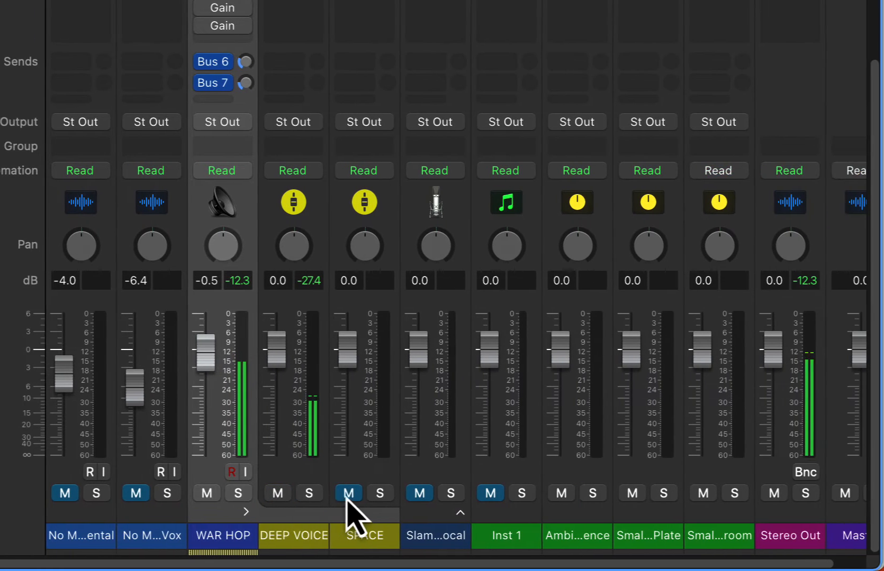
pyautogui.click(348, 496)
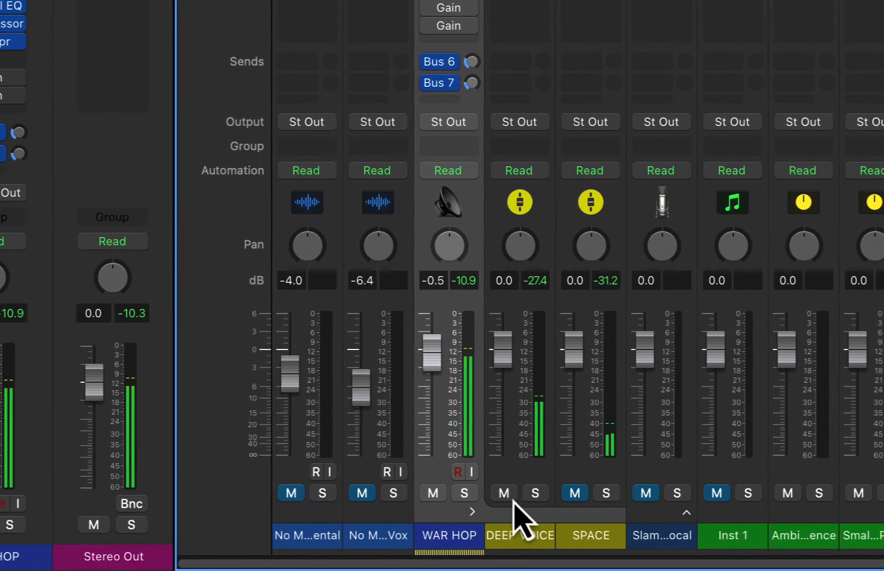
pyautogui.click(348, 498)
pyautogui.click(582, 499)
pyautogui.scroll(4, 525, 427)
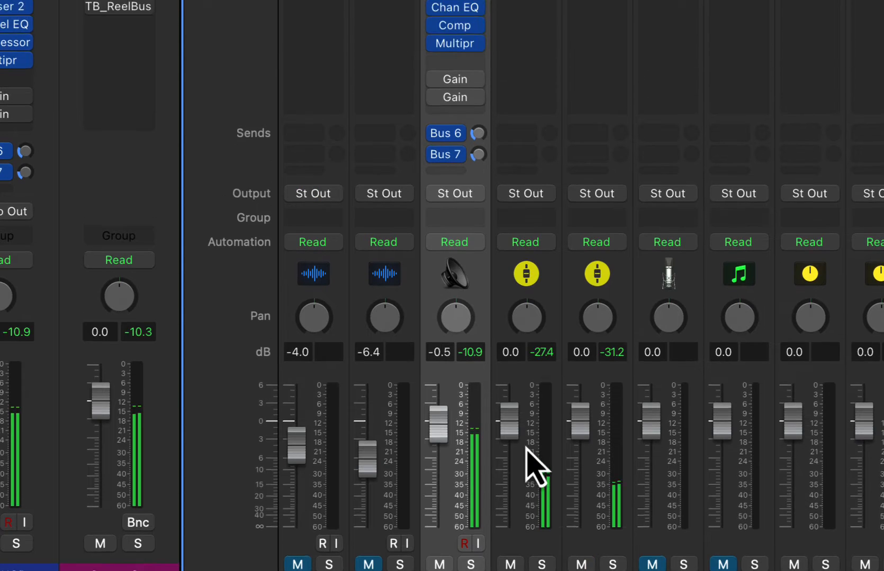
# Step: Enable the first Gain plug-in and bypass Pitch Correction on the WAR HOP channel
pyautogui.click(433, 89)
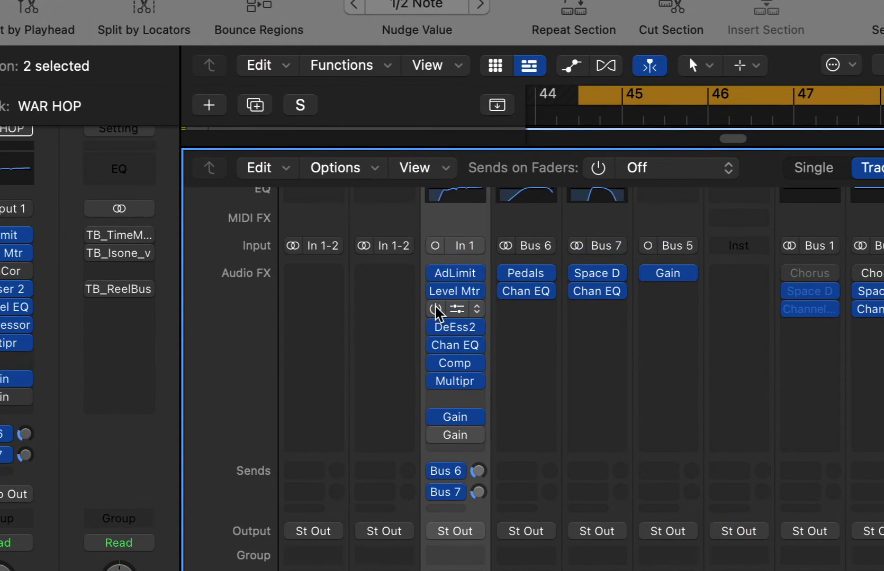
pyautogui.click(435, 309)
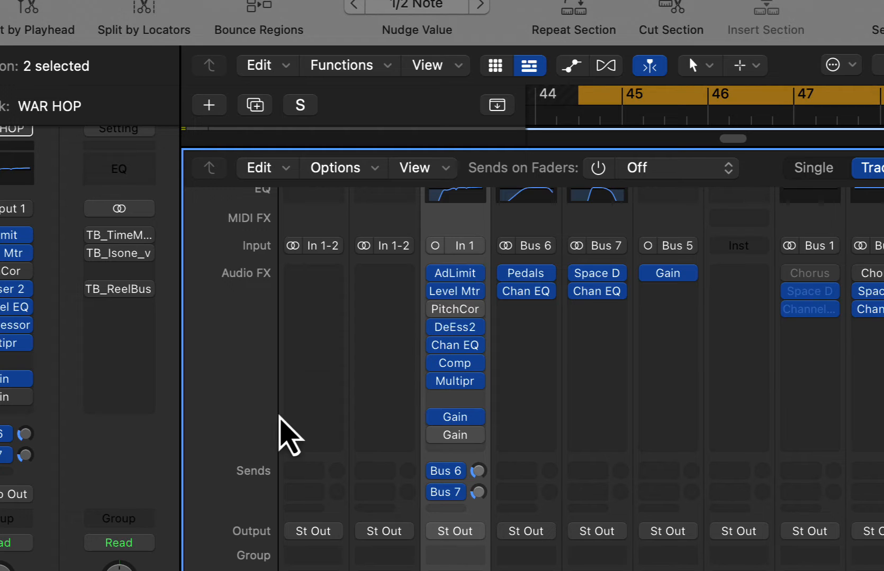
pyautogui.scroll(-5, 529, 371)
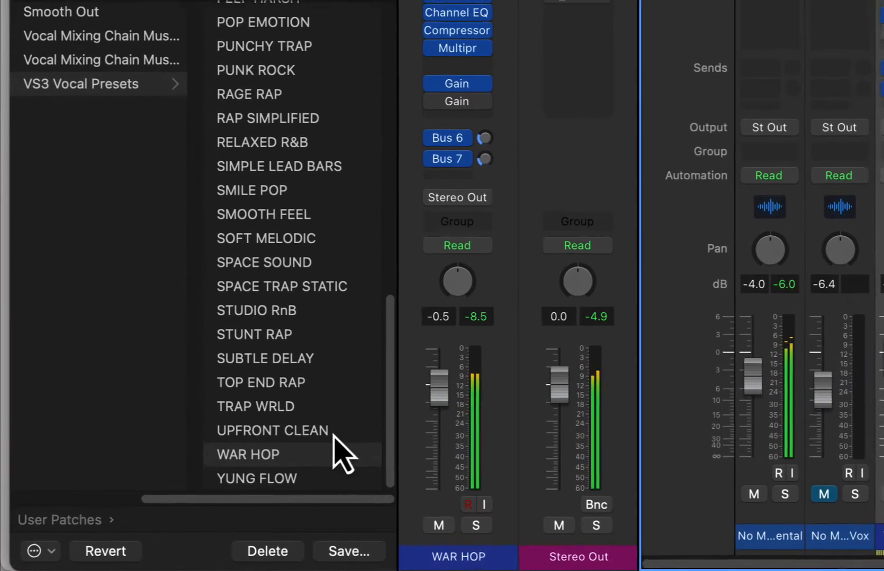
# Step: Load the UPFRONT CLEAN preset onto the vocal track and lower the No More Instrumental fader to -9.8 dB
pyautogui.click(333, 432)
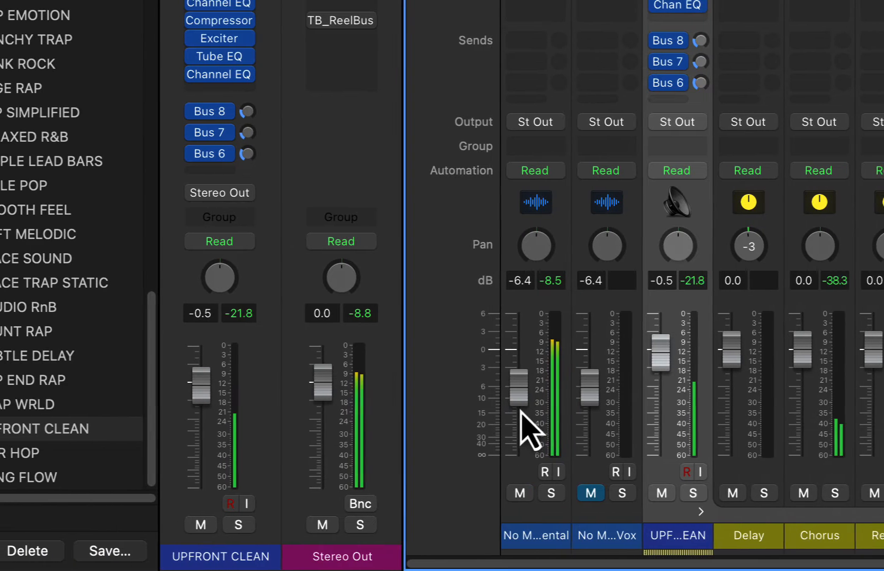
pyautogui.moveTo(343, 389); pyautogui.dragTo(343, 396)
pyautogui.moveTo(533, 411); pyautogui.dragTo(534, 419)
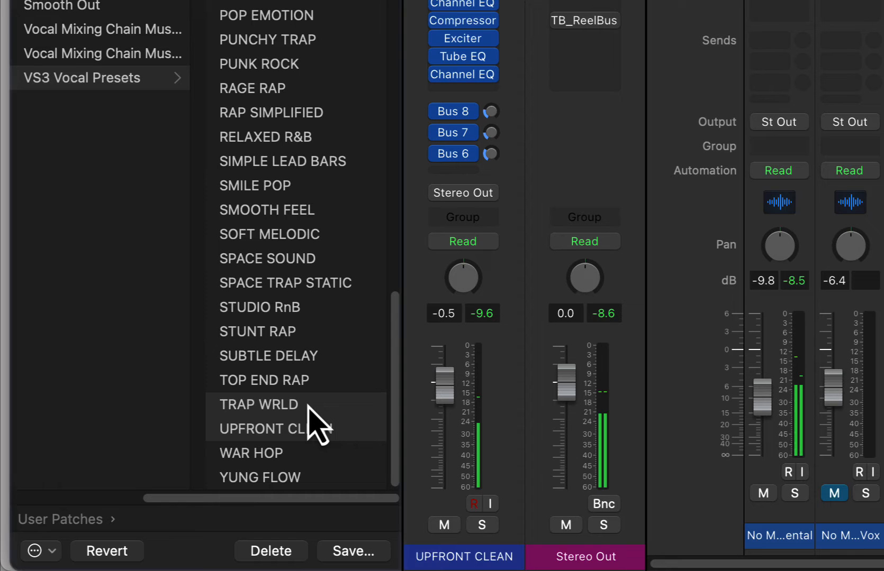
# Step: Load the TRAP WRLD preset onto the vocal track and solo its channel
pyautogui.click(73, 406)
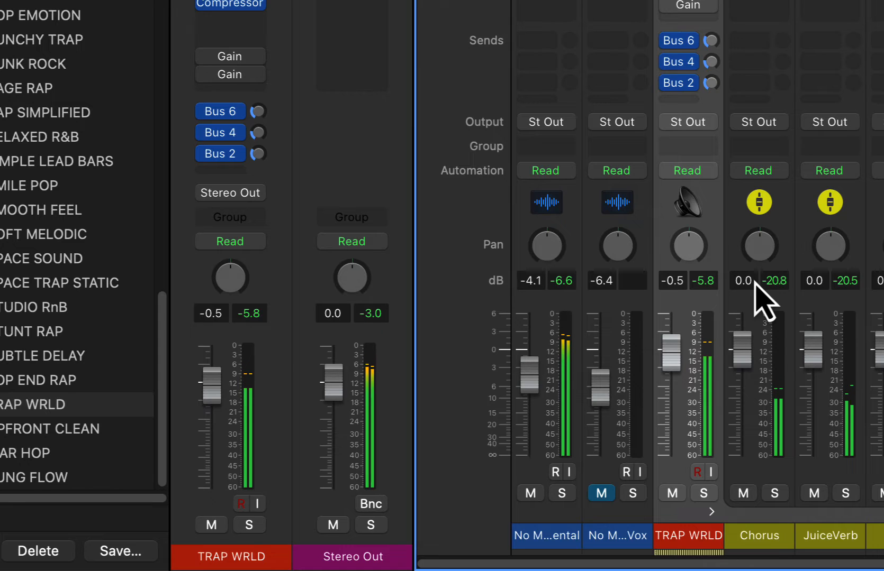
pyautogui.scroll(5, 758, 301)
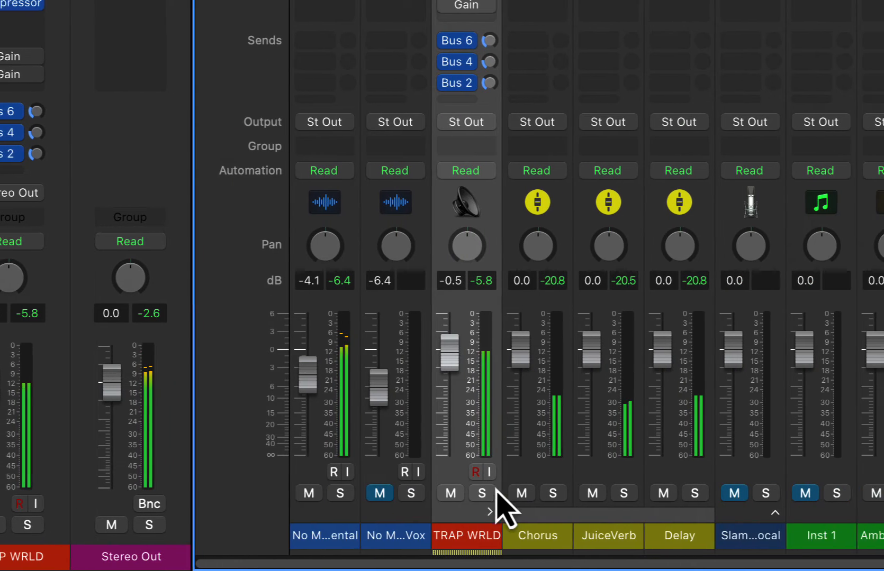
pyautogui.click(470, 493)
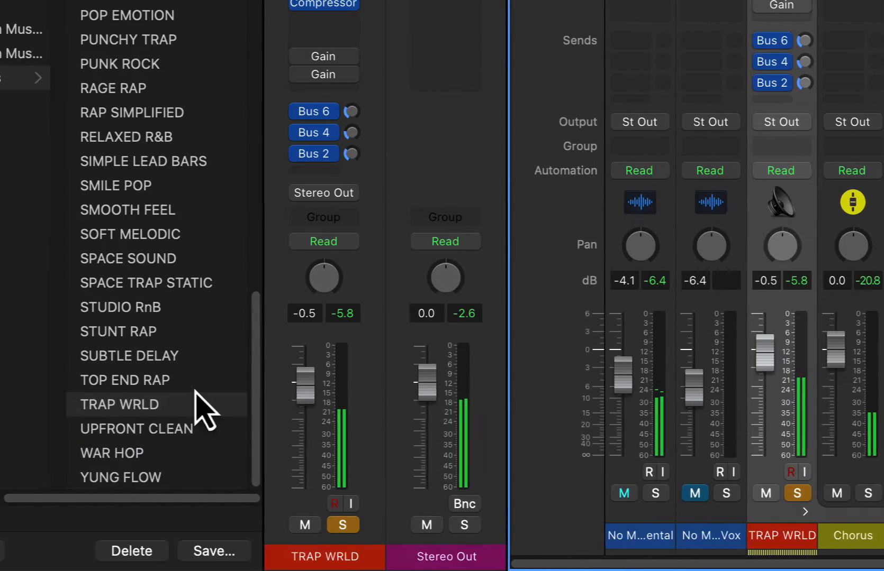
# Step: Audition the TOP END RAP, SUBTLE DELAY and STUNT RAP presets in turn on the soloed lead vocal
pyautogui.click(301, 381)
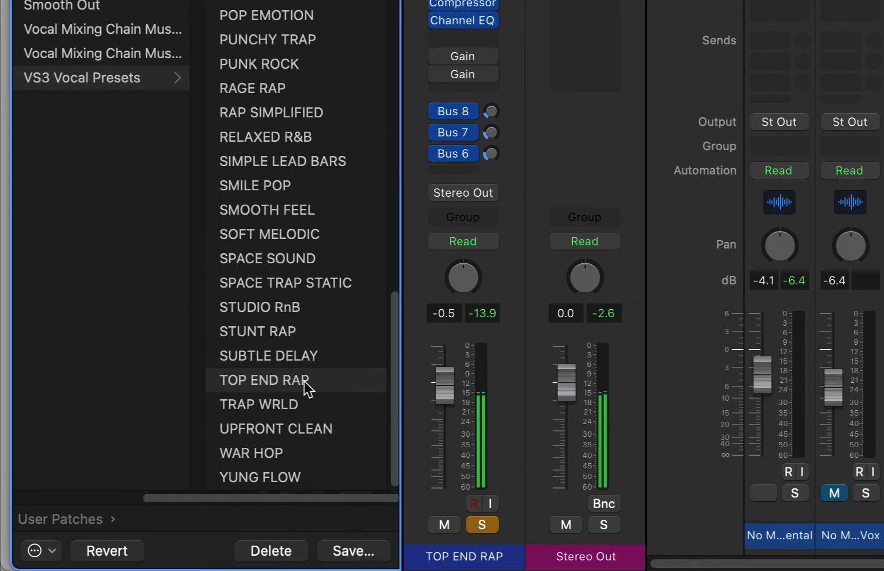
pyautogui.click(306, 355)
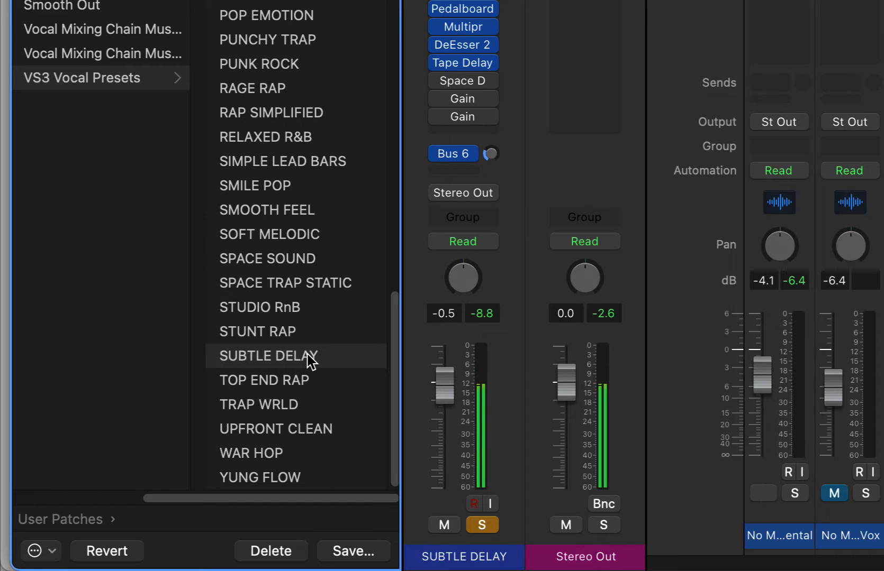
pyautogui.click(306, 336)
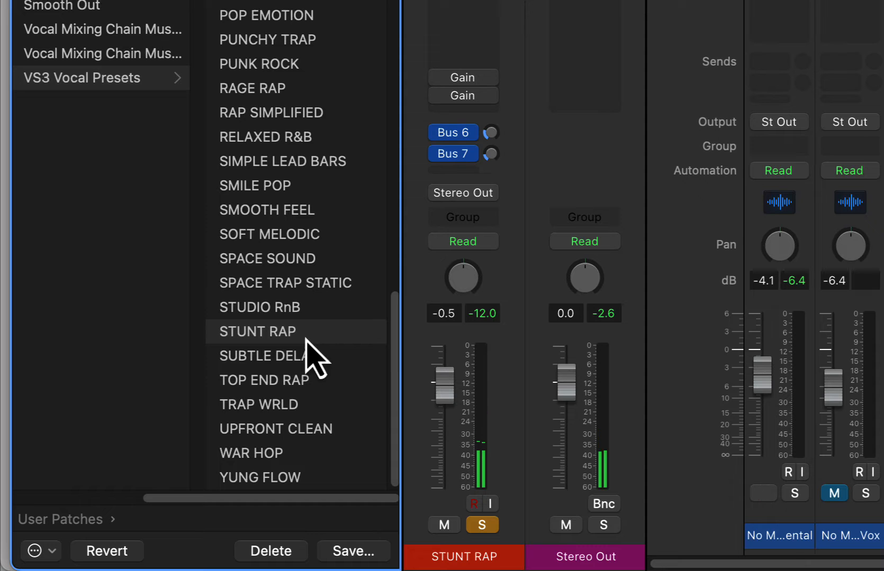
# Step: Unmute the No More HARM Vox channel and load the STUDIO RnB preset onto the lead vocal track
pyautogui.click(835, 496)
pyautogui.click(858, 496)
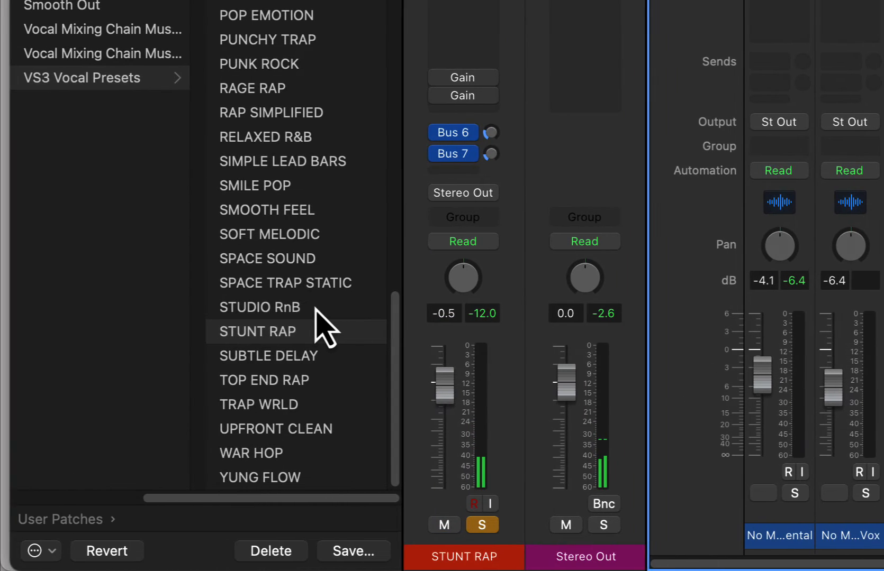
pyautogui.click(313, 309)
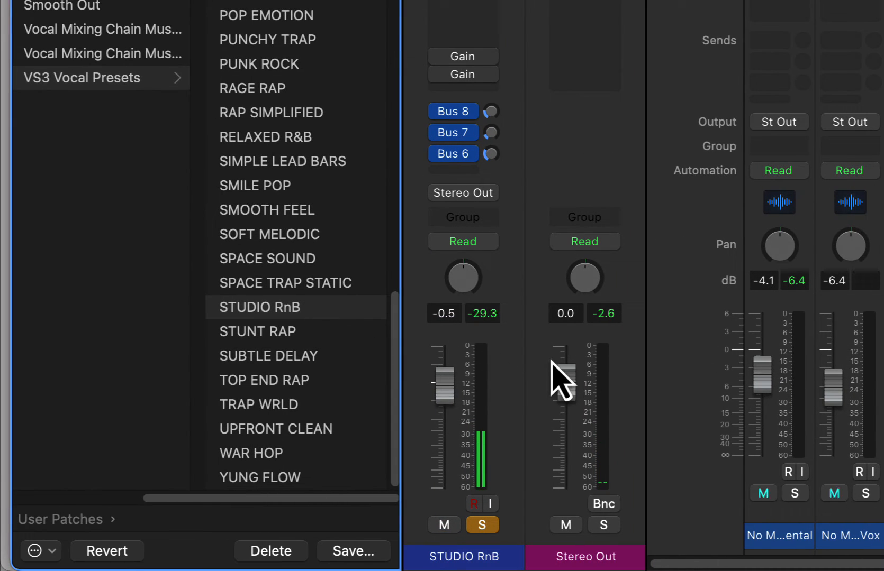
# Step: Close the mixer and load the Bare Bones VS3 recording preset from the user channel strip settings onto the No More HARM Vox track
pyautogui.press('x')
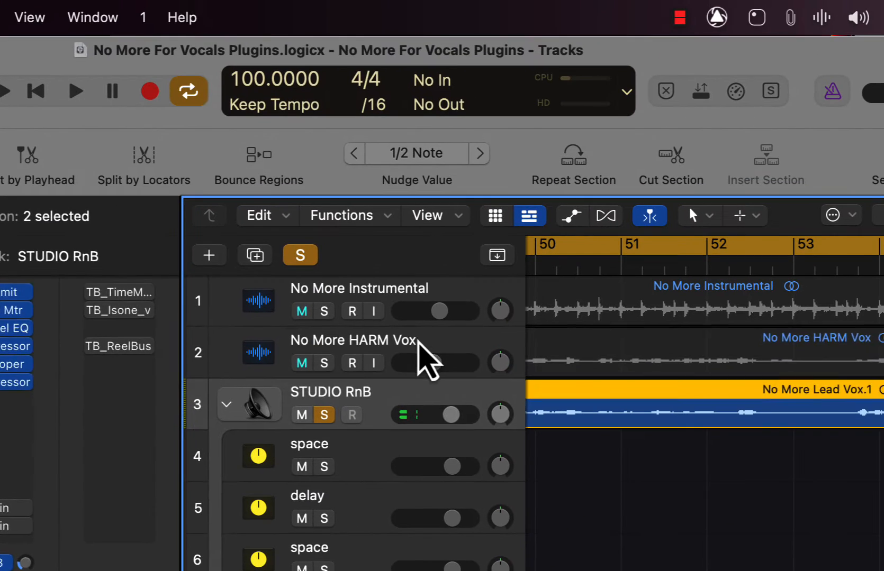
pyautogui.click(418, 343)
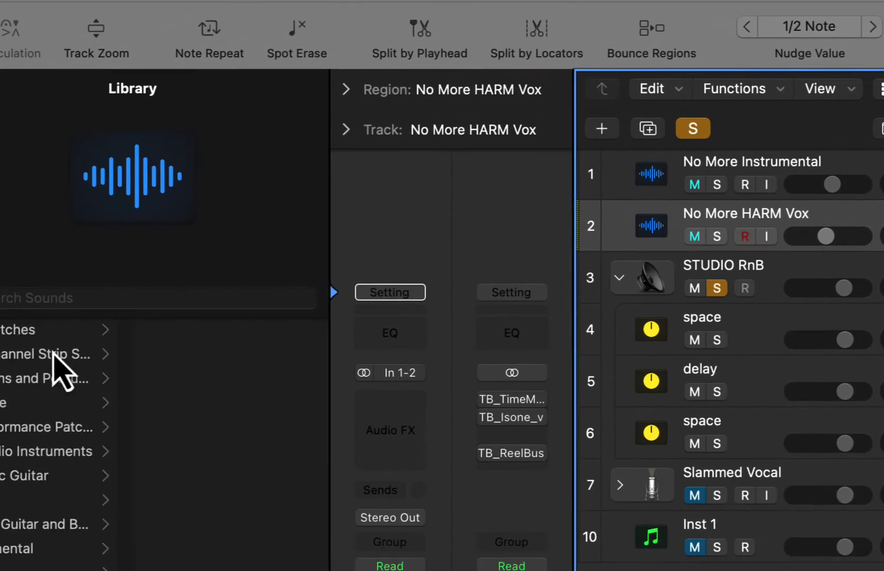
pyautogui.click(53, 354)
pyautogui.click(316, 446)
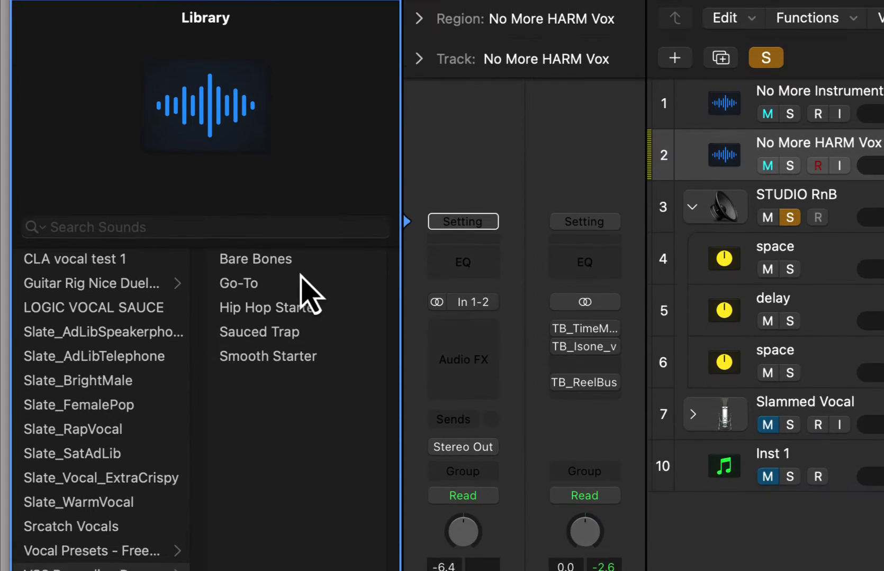
pyautogui.click(290, 8)
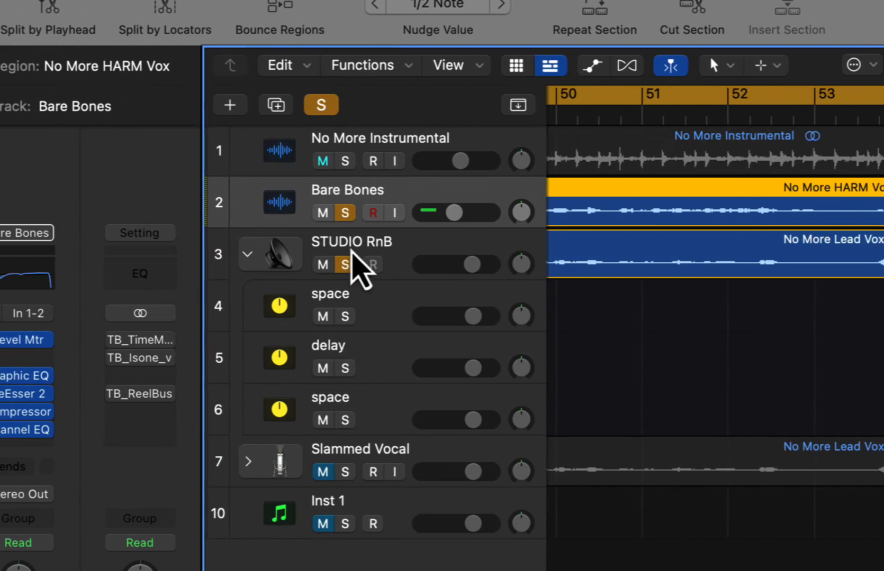
# Step: Isolate the harmony vocal by unsoloing STUDIO RnB, and restart playback with the cycle range set to bars 46 to 49
pyautogui.click(789, 264)
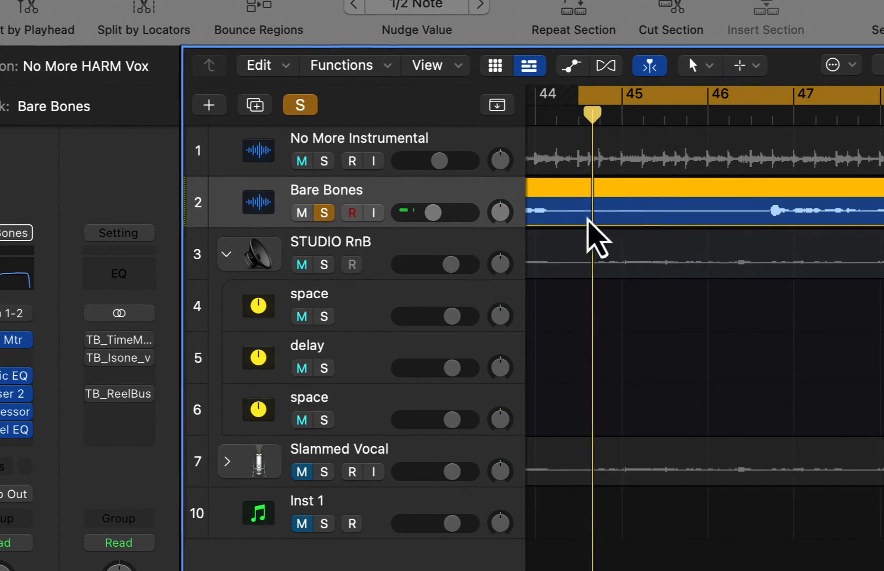
pyautogui.press('space')
pyautogui.moveTo(707, 95); pyautogui.dragTo(882, 114)
pyautogui.press('space')
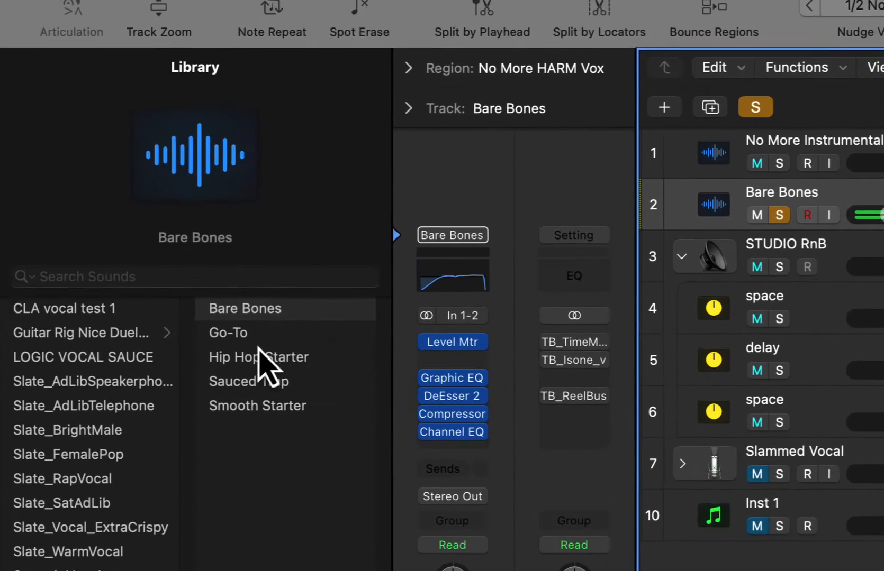
# Step: Audition the Go-To, Hip Hop Starter and Sauced Trap recording presets in turn on the harmony vocal track
pyautogui.click(270, 333)
pyautogui.click(311, 357)
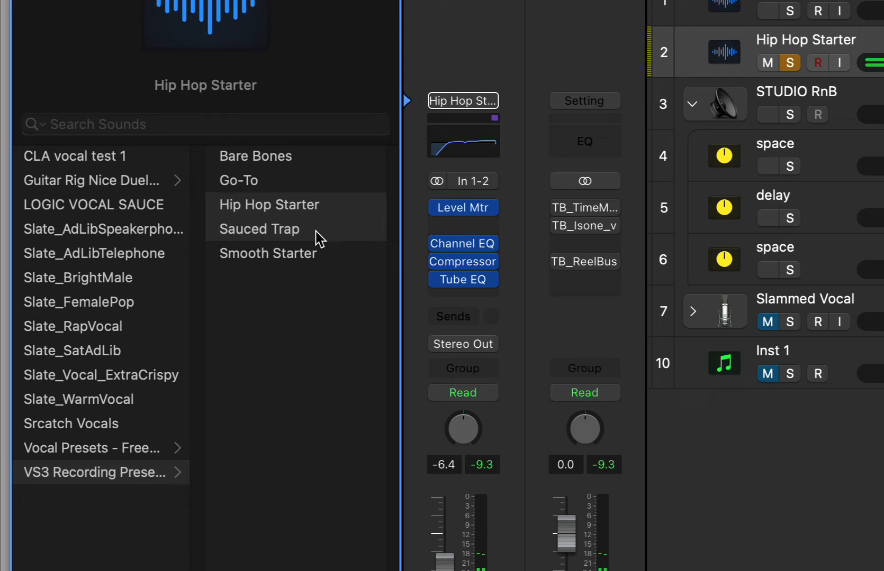
pyautogui.click(316, 231)
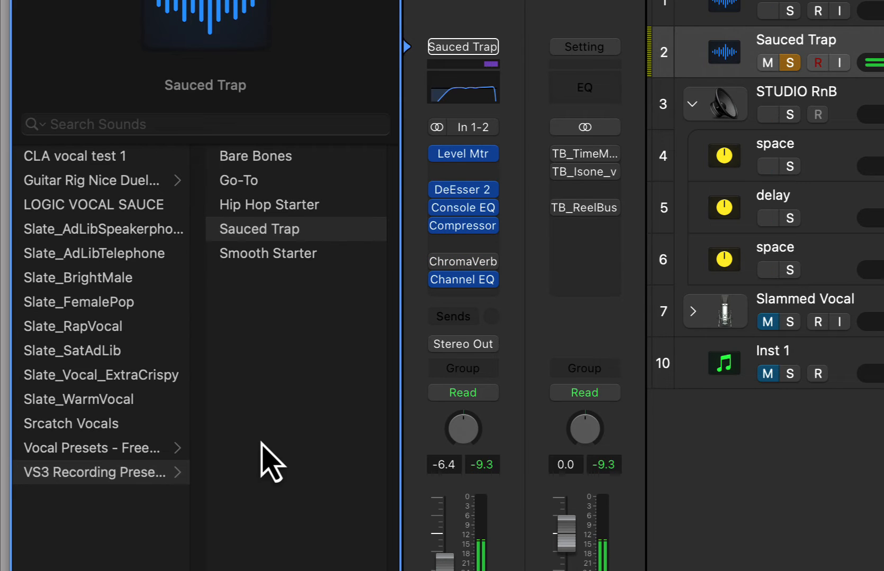
# Step: Load the AMPED ADLIB user patch from the ADLIBS folder of VS3 Vocal Presets onto the harmony vocal track
pyautogui.moveTo(229, 505); pyautogui.dragTo(103, 507)
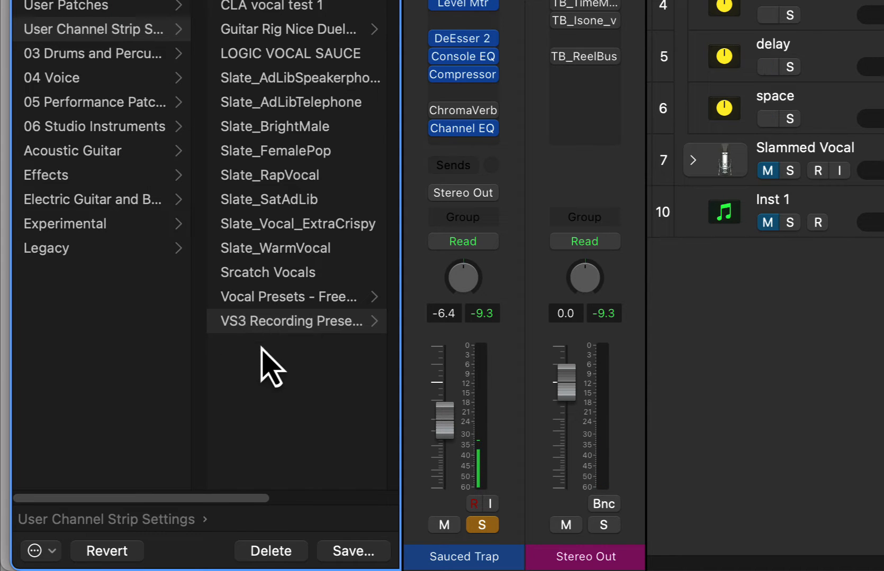
pyautogui.click(154, 11)
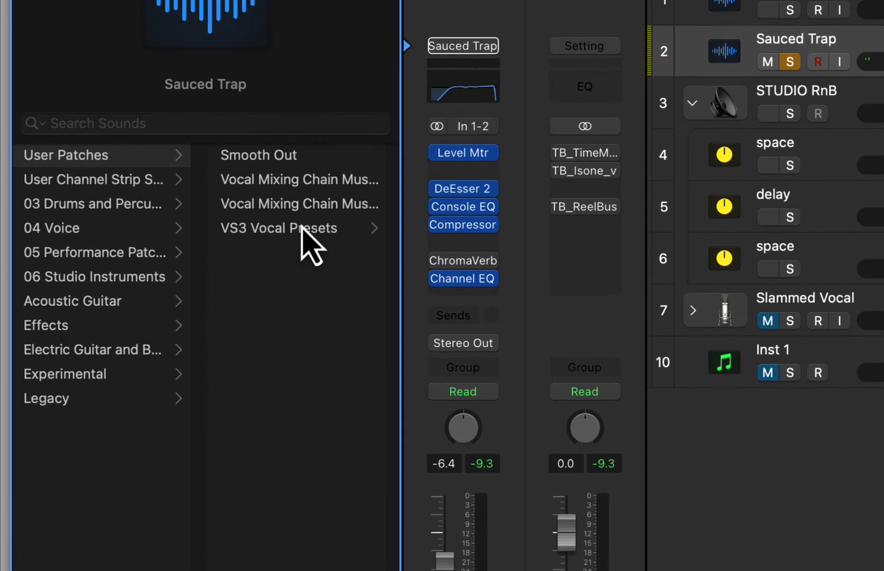
pyautogui.click(299, 231)
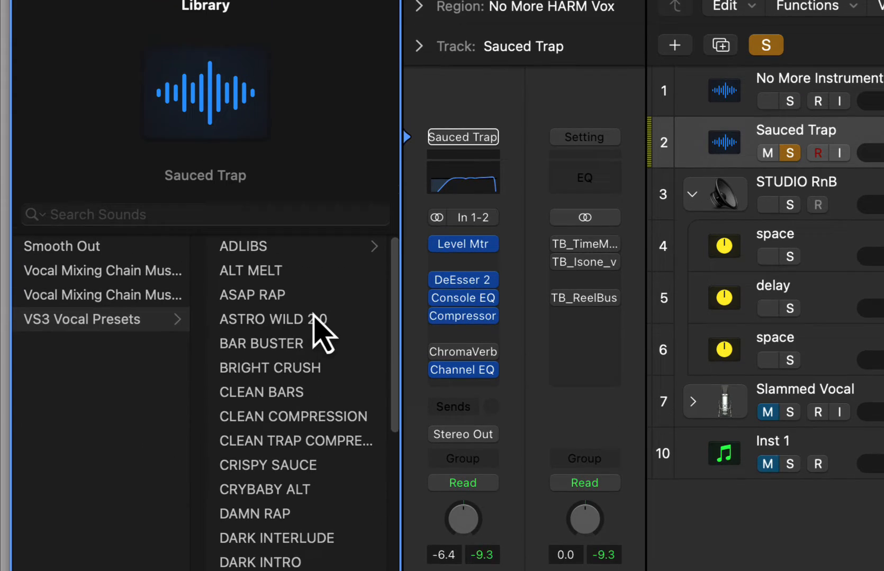
pyautogui.click(312, 157)
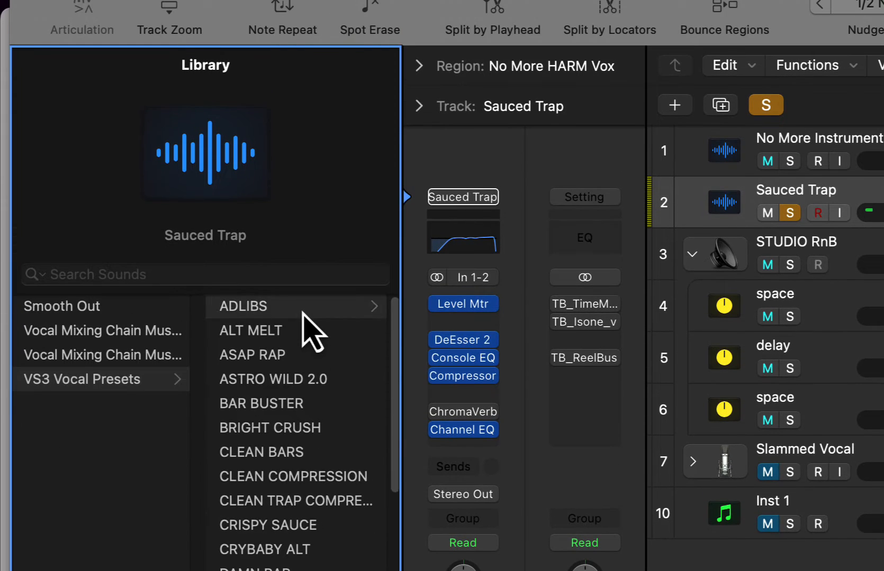
pyautogui.click(346, 309)
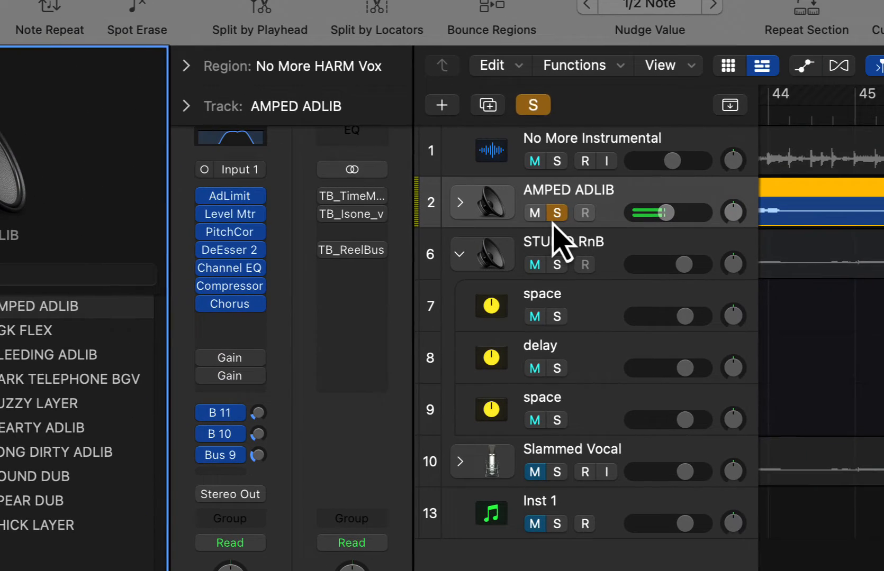
# Step: Unsolo the AMPED ADLIB track, select STUDIO RnB and redraw the cycle range to start midway through bar 44
pyautogui.click(556, 214)
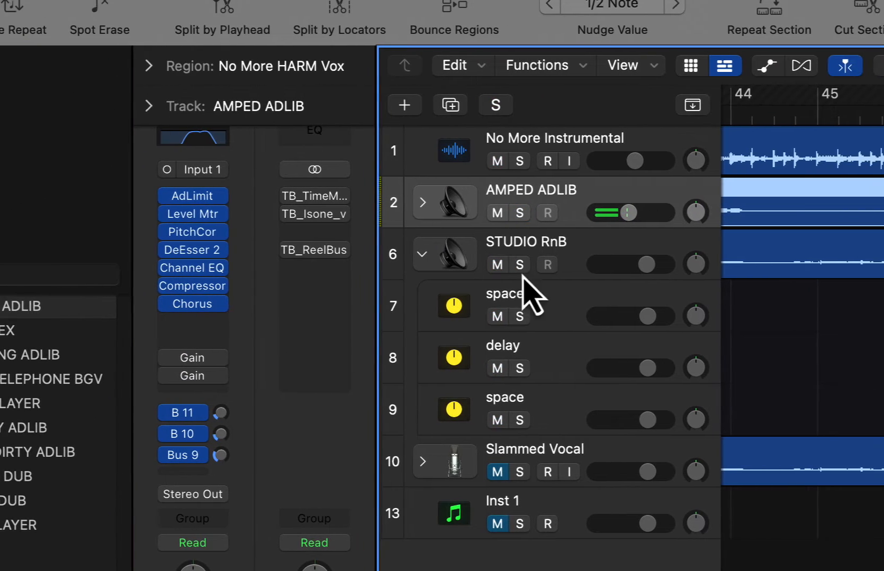
pyautogui.click(610, 256)
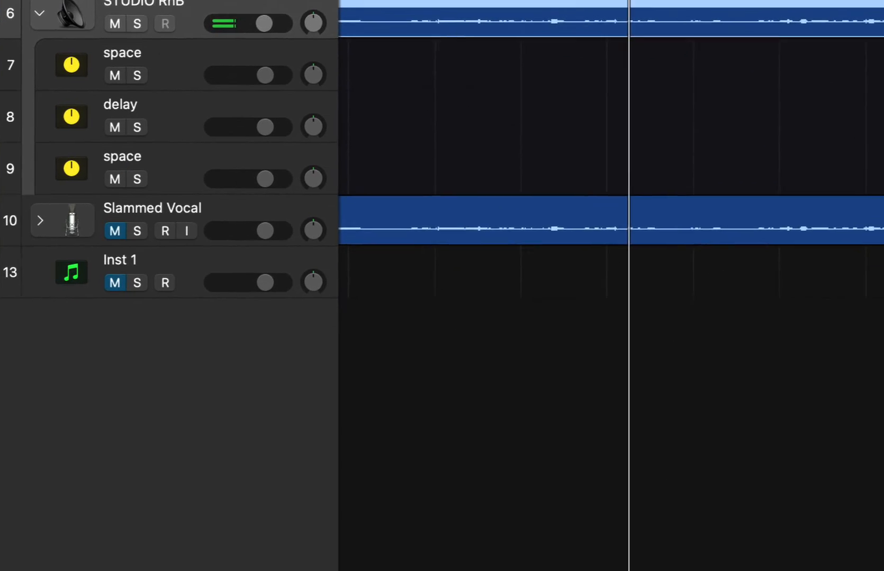
pyautogui.moveTo(494, 564); pyautogui.dragTo(476, 562)
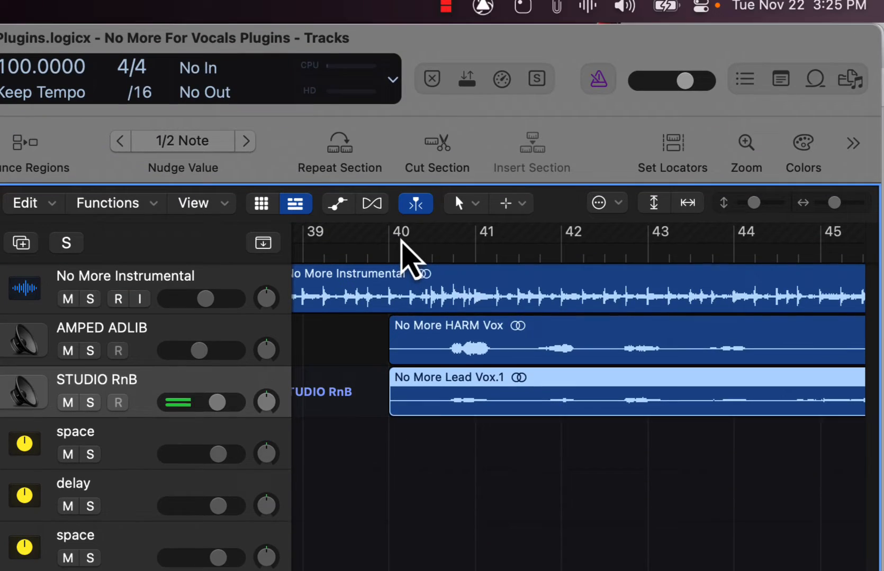
pyautogui.moveTo(400, 240); pyautogui.dragTo(864, 332)
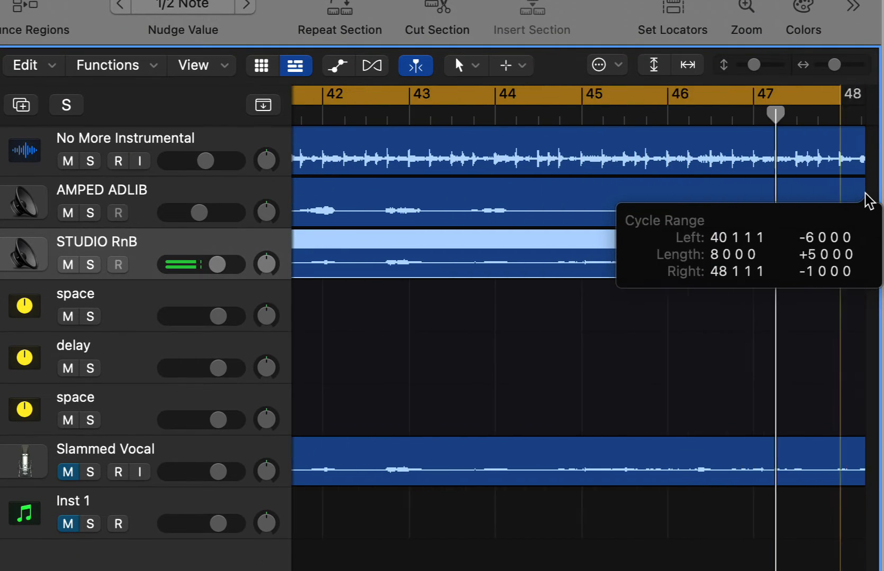
pyautogui.moveTo(865, 193); pyautogui.dragTo(557, 239)
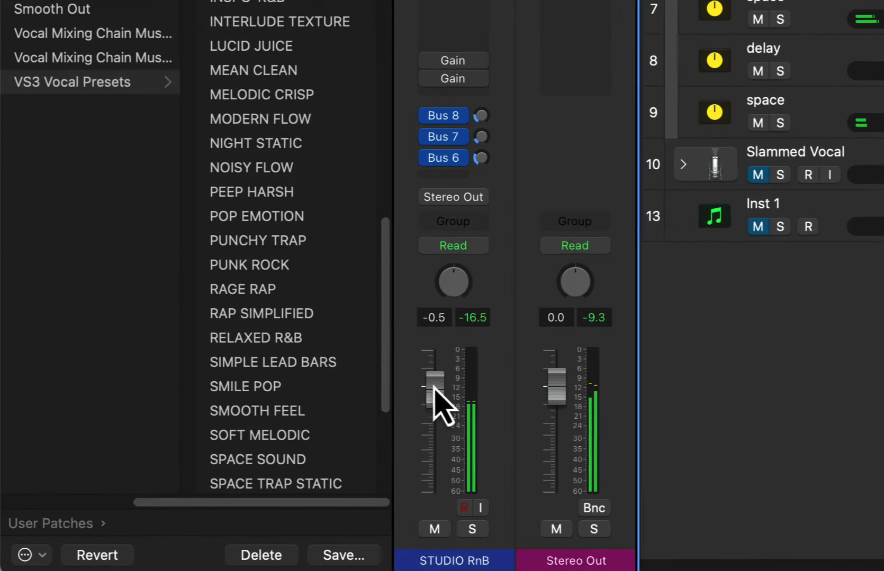
# Step: Enable the first Gain plug-in on the STUDIO RnB channel and rebalance its fader, trying 3.4 dB and pulling it back down
pyautogui.moveTo(442, 404); pyautogui.dragTo(445, 361)
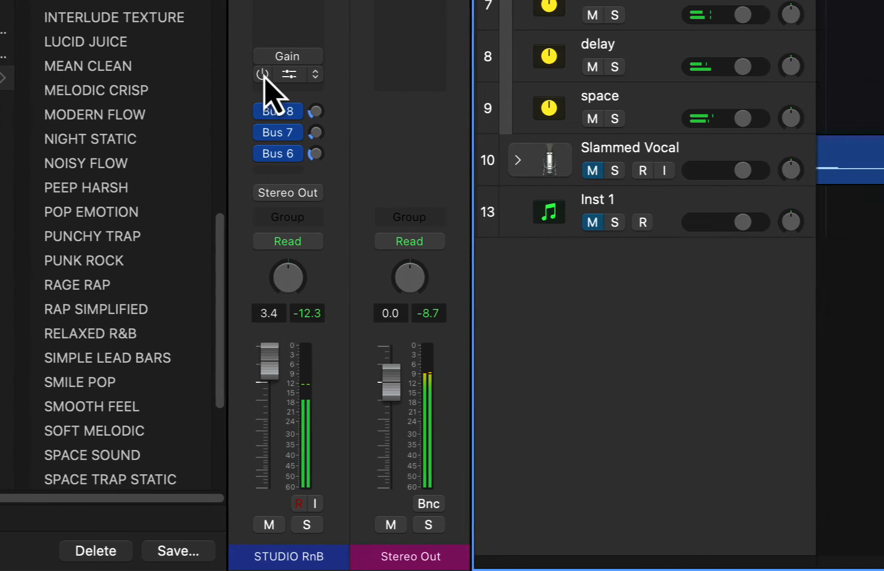
pyautogui.click(440, 65)
pyautogui.click(433, 53)
pyautogui.click(202, 56)
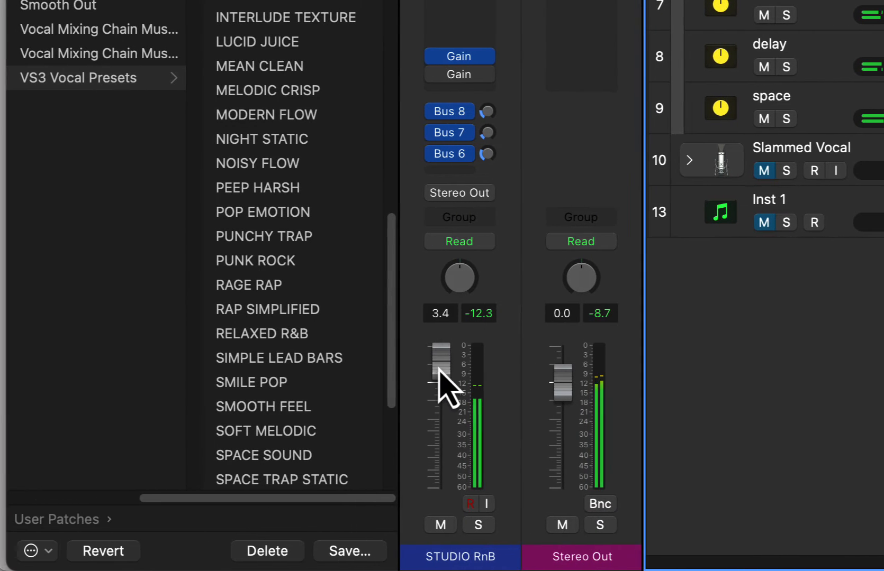
pyautogui.moveTo(206, 369); pyautogui.dragTo(206, 385)
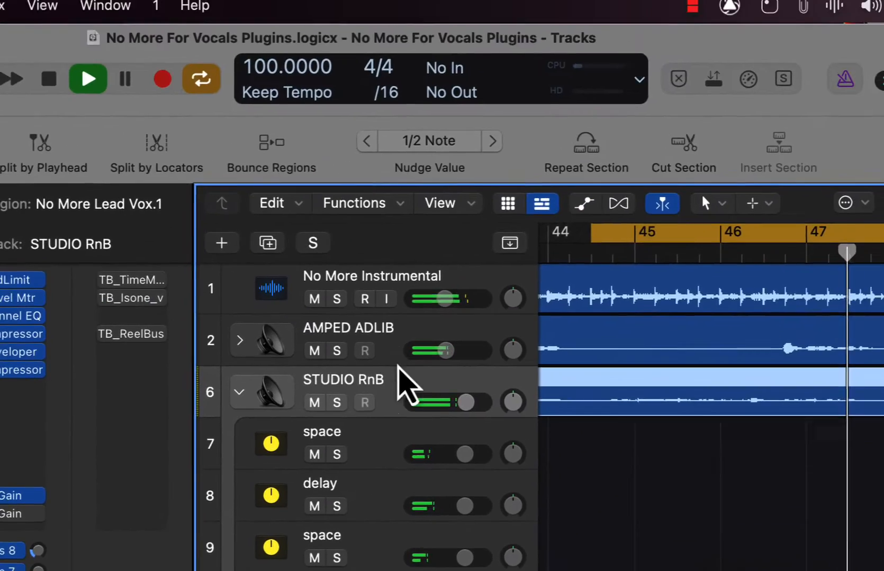
# Step: Audition the BGK FLEX and BLEEDING ADLIB patches on the harmony vocal track, raising its fader to -1.3 dB
pyautogui.click(395, 375)
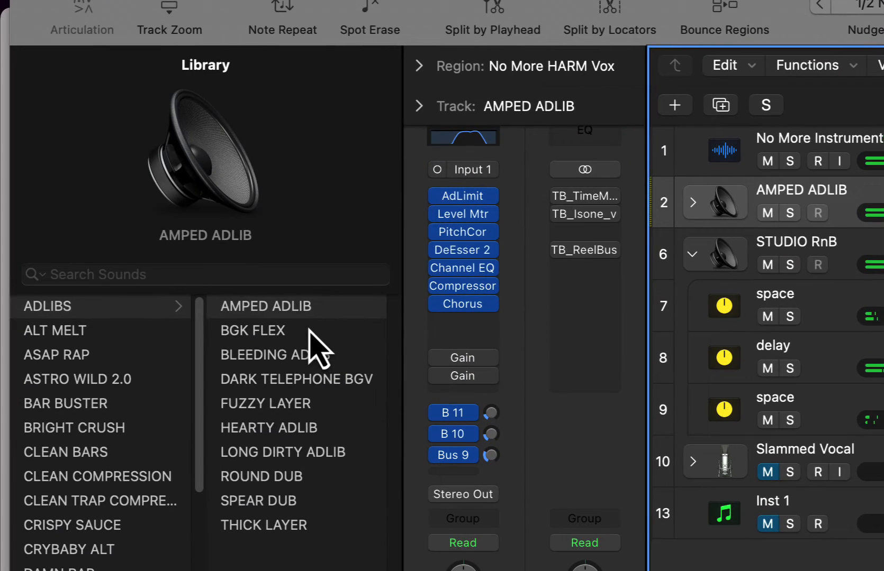
pyautogui.click(121, 395)
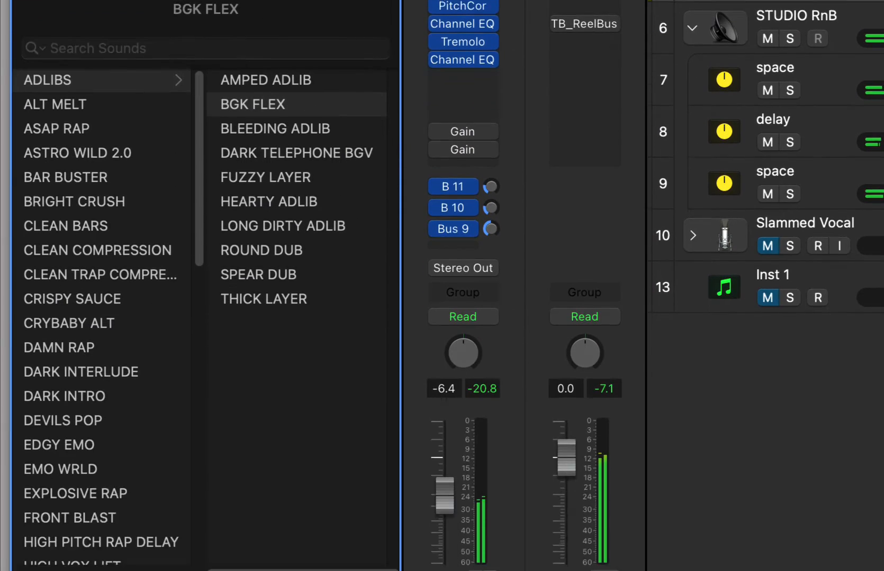
pyautogui.click(481, 525)
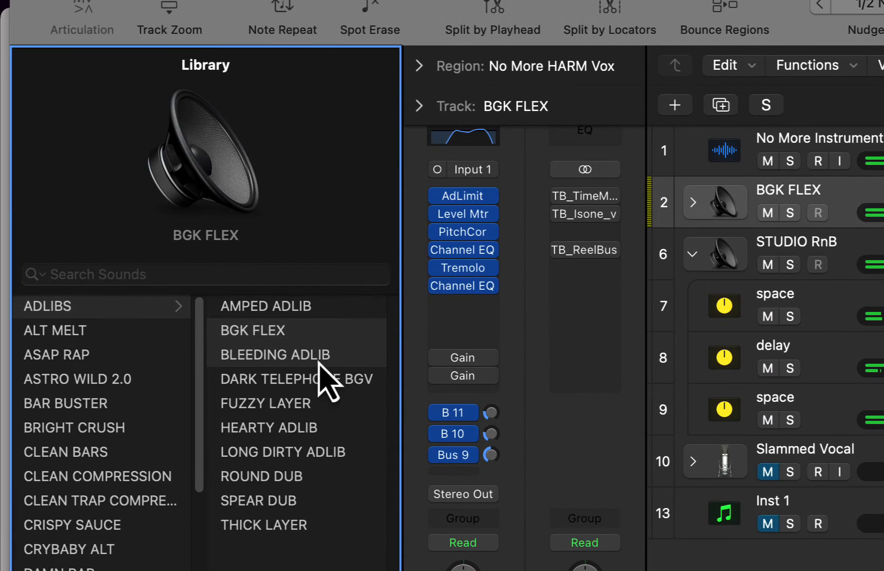
pyautogui.click(319, 57)
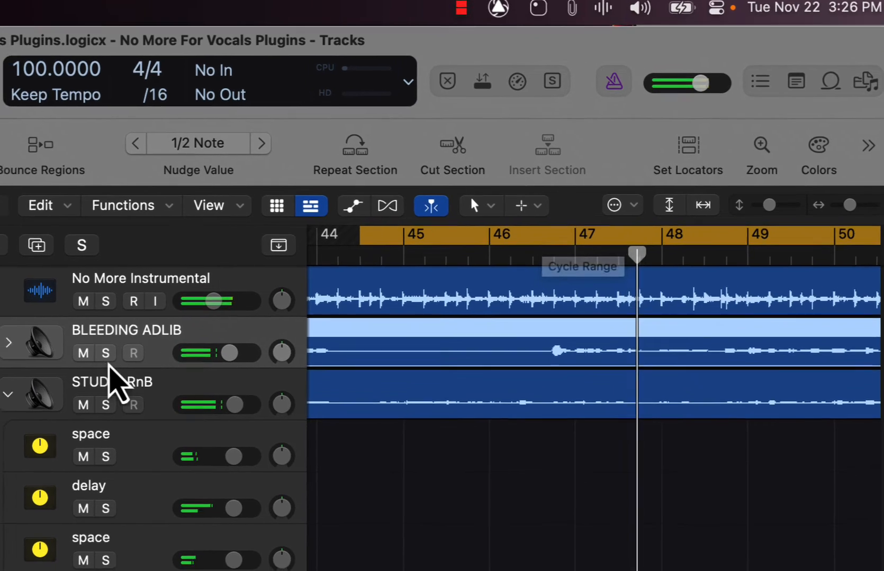
# Step: Solo the harmony and STUDIO RnB tracks and audition DARK TELEPHONE BGV, FUZZY LAYER and HEARTY ADLIB on the harmony track
pyautogui.click(106, 353)
pyautogui.click(106, 405)
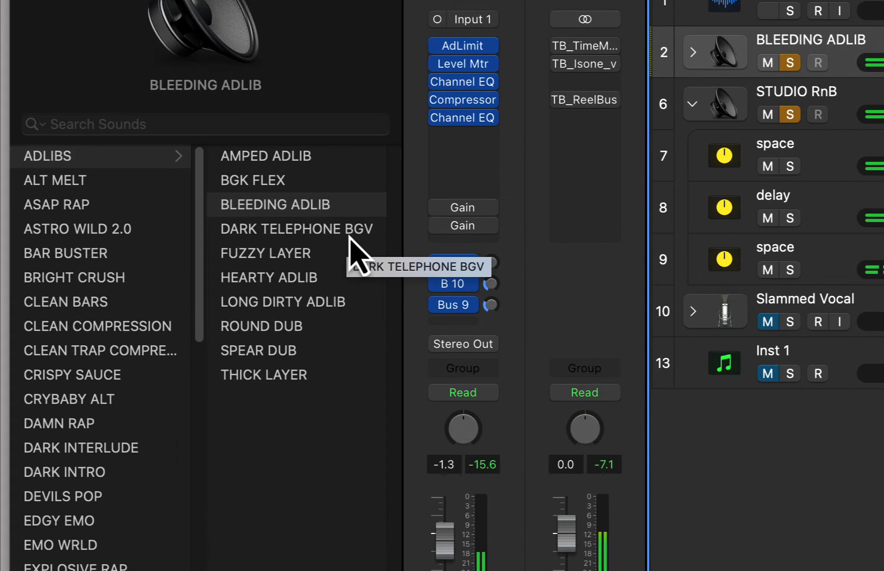
pyautogui.click(350, 236)
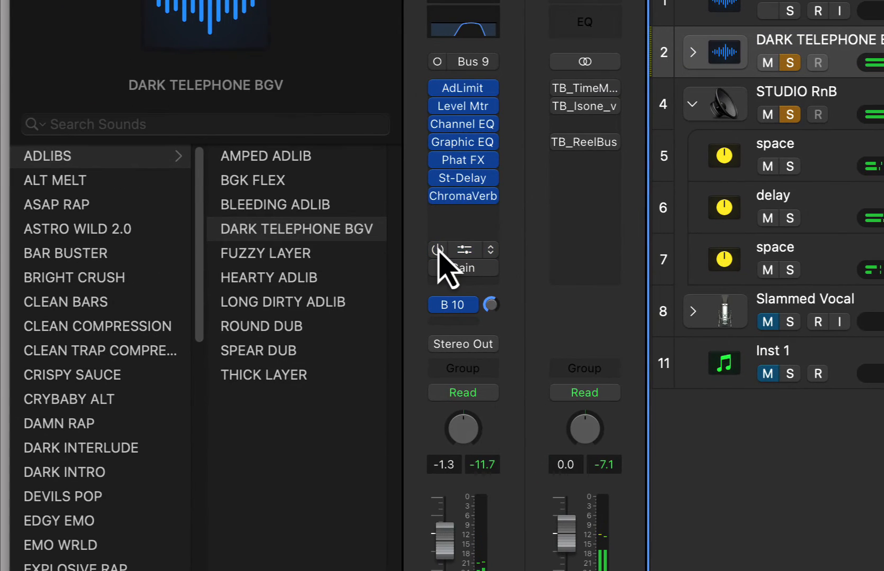
pyautogui.click(328, 254)
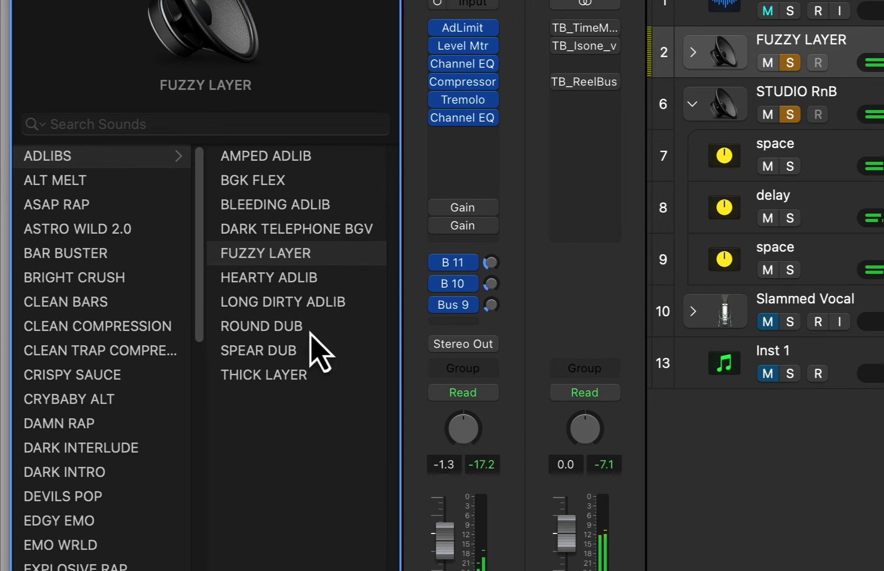
pyautogui.click(299, 284)
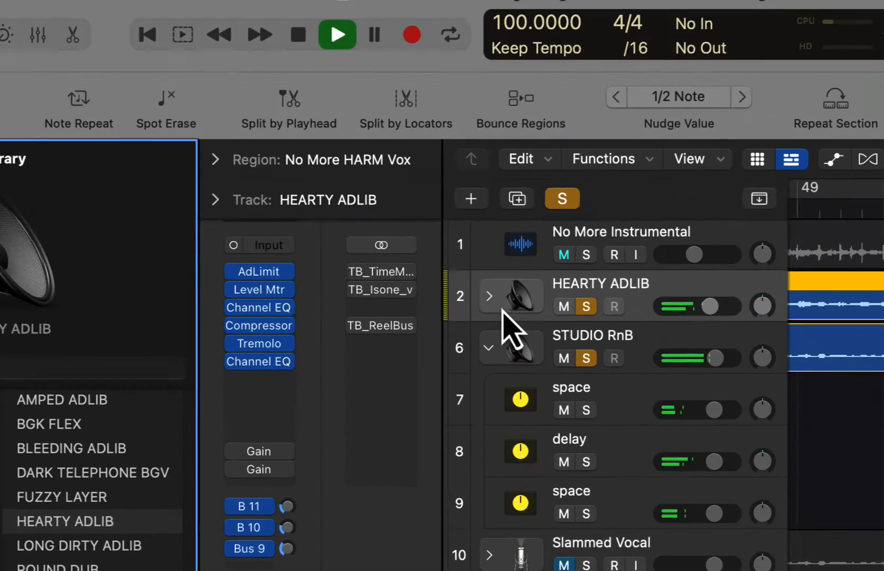
# Step: Expand the HEARTY ADLIB stack, solo the No More Instrumental track alongside the vocals, and clear all solos
pyautogui.click(490, 298)
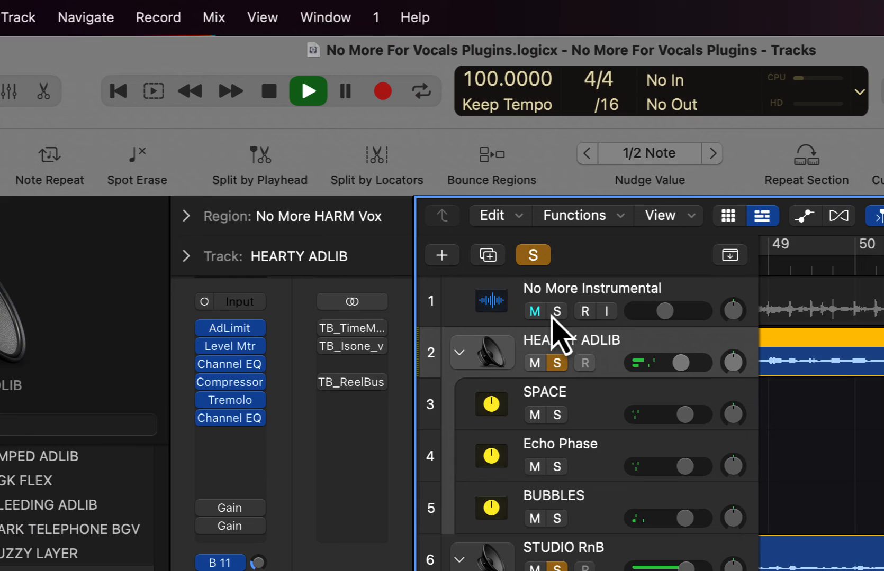
pyautogui.click(324, 161)
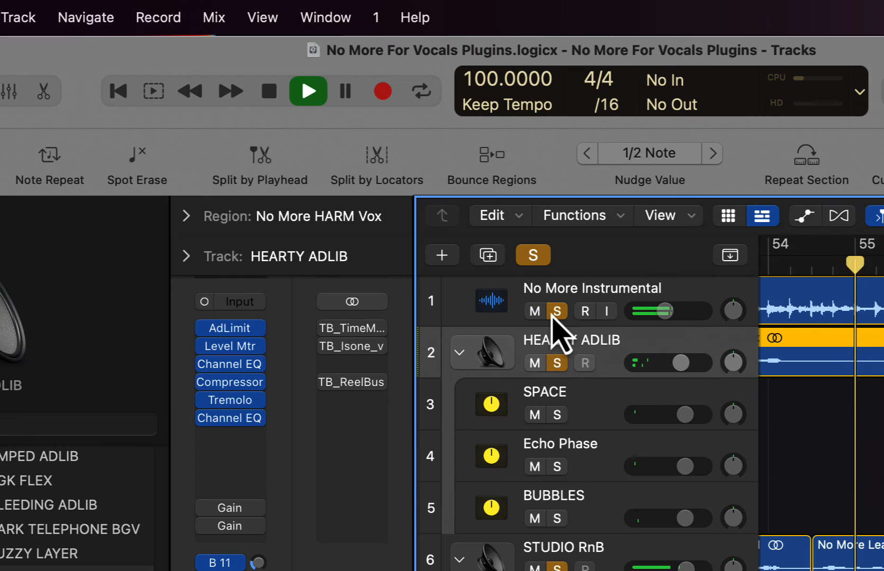
pyautogui.click(534, 256)
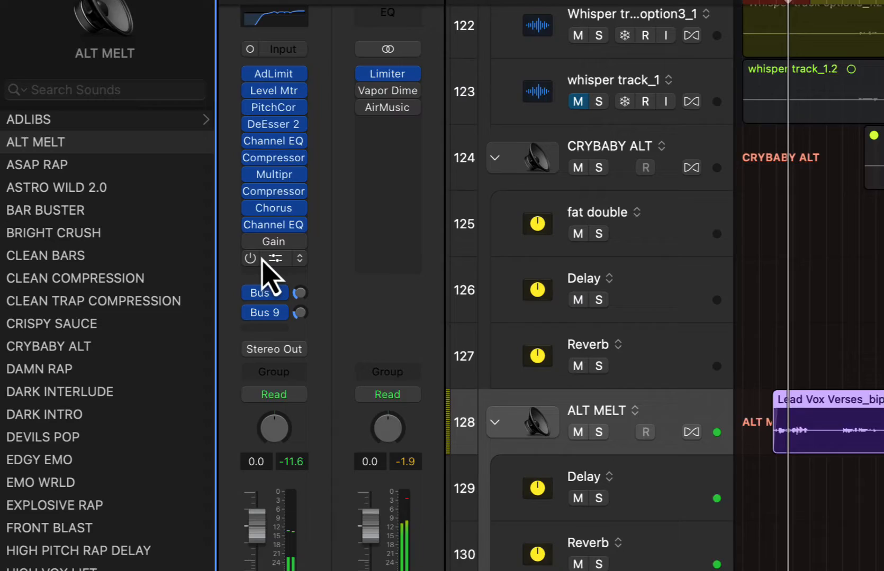
# Step: Enable the first Gain plug-in on the ALT MELT channel and compare the vocal with its Delay return muted and unmuted
pyautogui.click(115, 298)
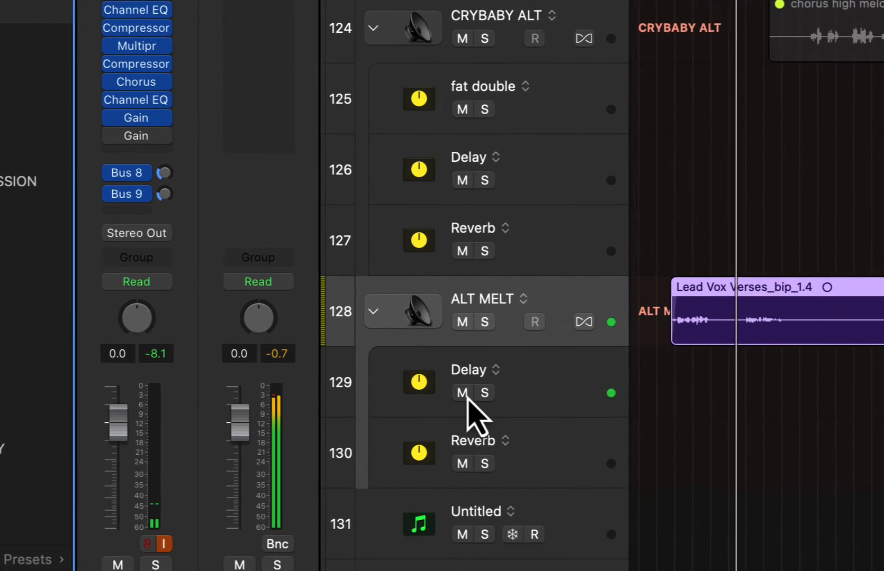
pyautogui.click(634, 506)
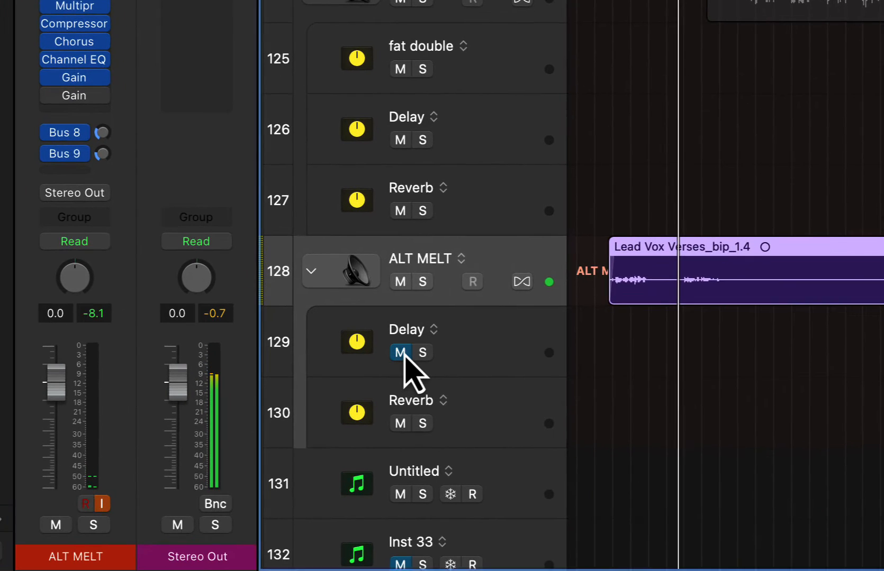
pyautogui.click(400, 353)
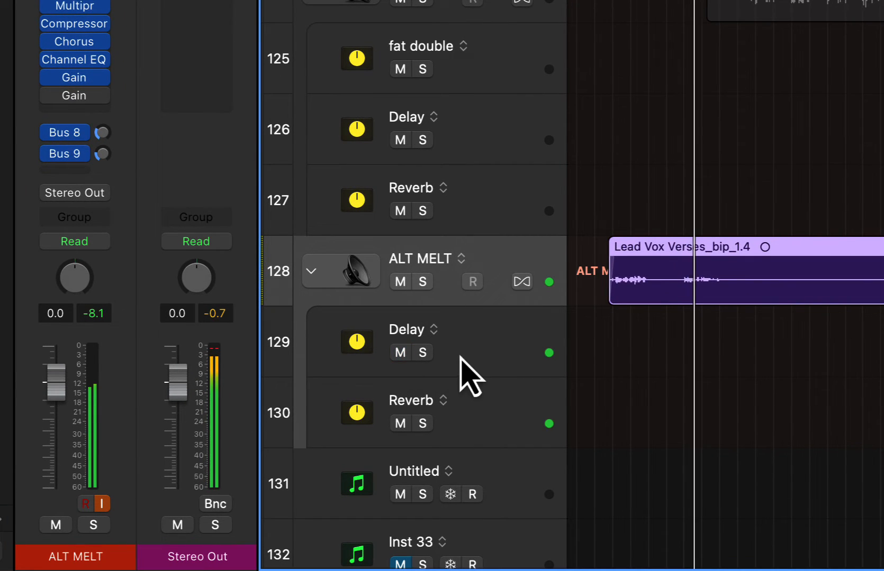
pyautogui.click(462, 320)
pyautogui.click(420, 258)
pyautogui.click(401, 258)
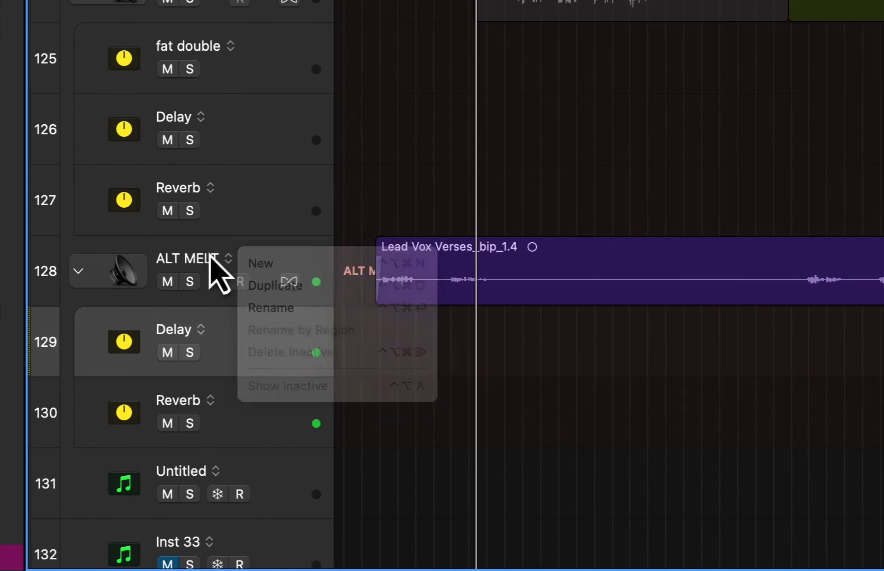
pyautogui.click(377, 255)
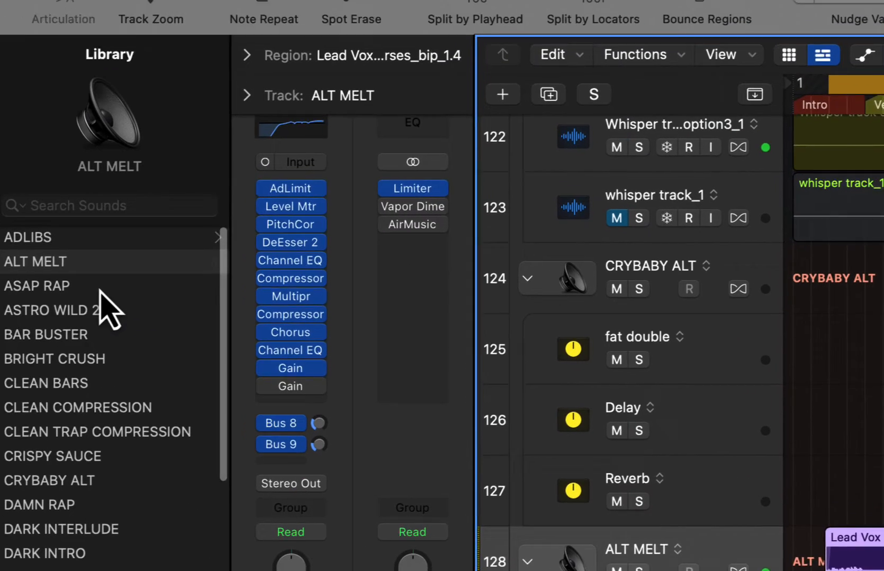
# Step: Load the ASAP RAP patch on the ALT MELT track, enable its first Gain plug-in and collapse the CRYBABY ALT stack
pyautogui.click(113, 298)
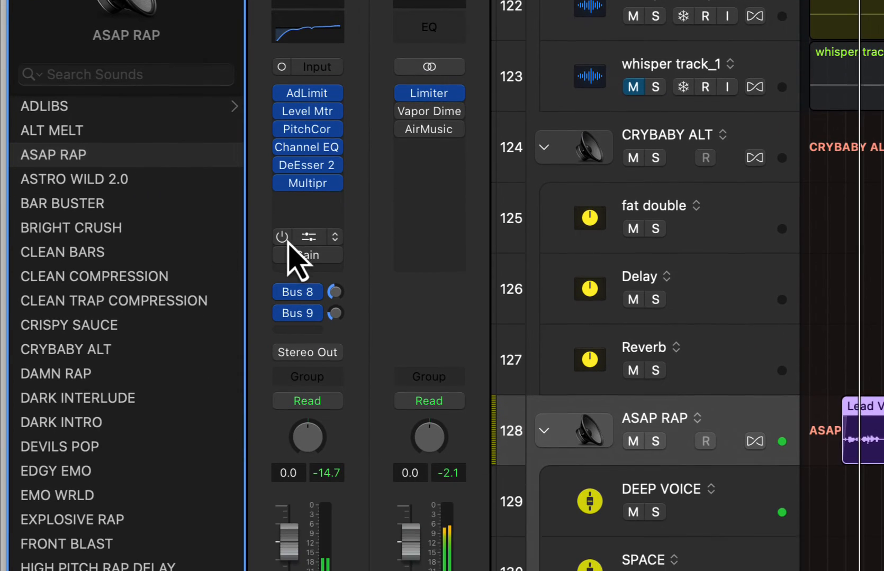
pyautogui.click(281, 237)
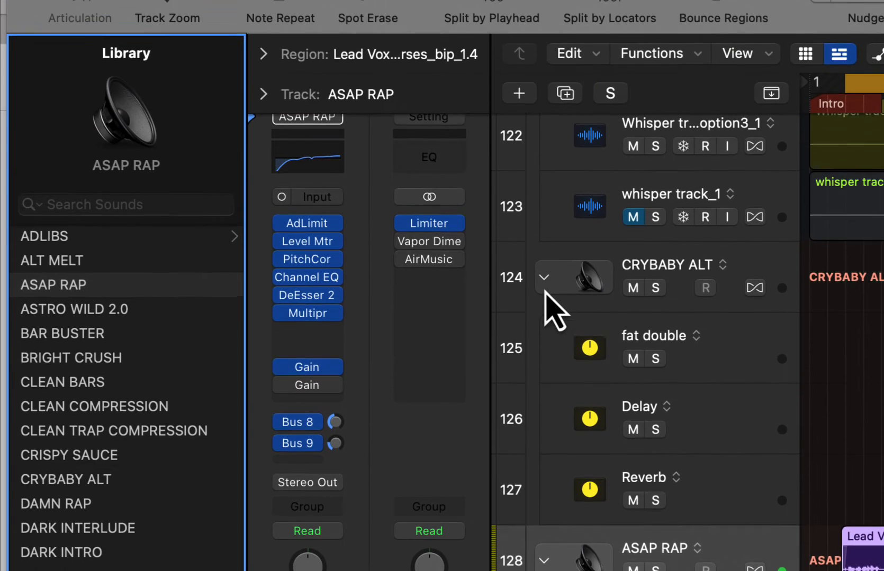
pyautogui.click(544, 139)
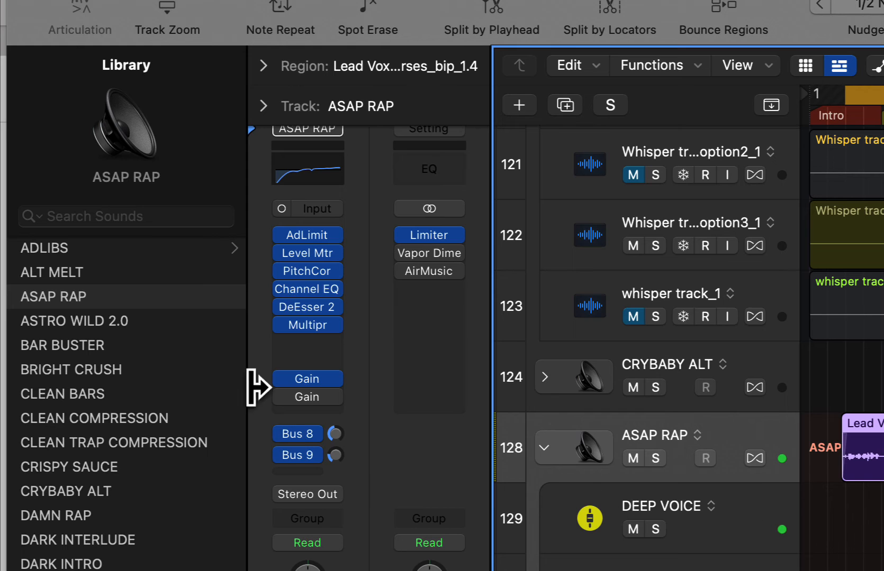
# Step: Audition ASTRO WILD 2.0 and BAR BUSTER on the lead vocal track, raising the fader of BAR BUSTER's Drive return
pyautogui.click(138, 322)
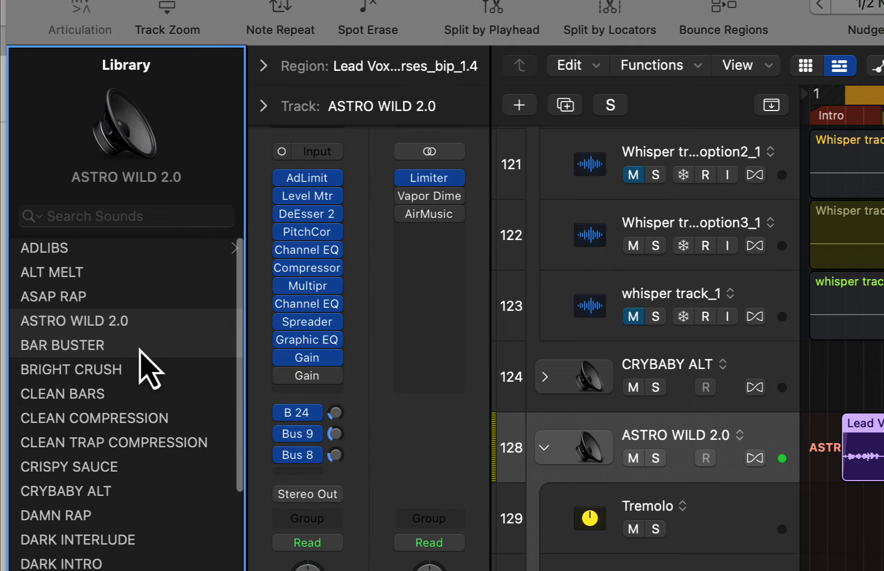
pyautogui.click(148, 346)
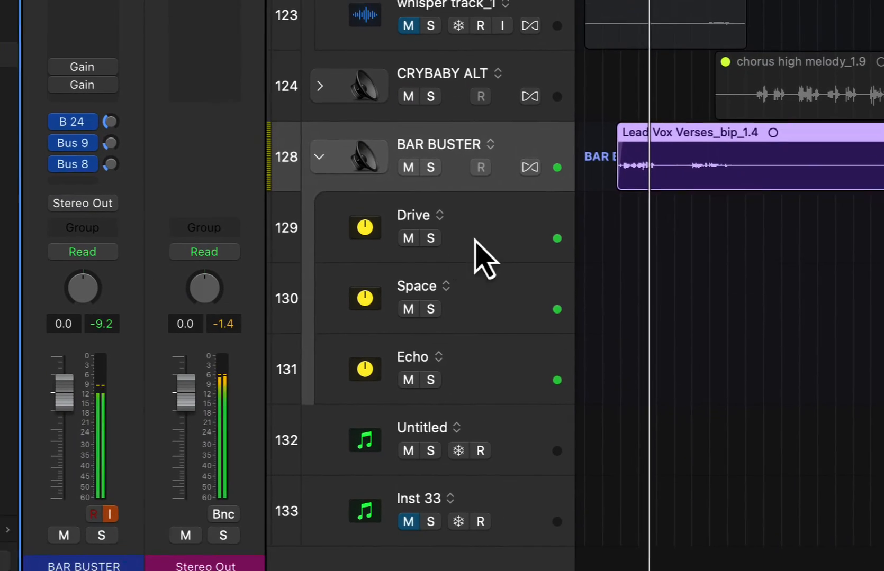
pyautogui.click(709, 531)
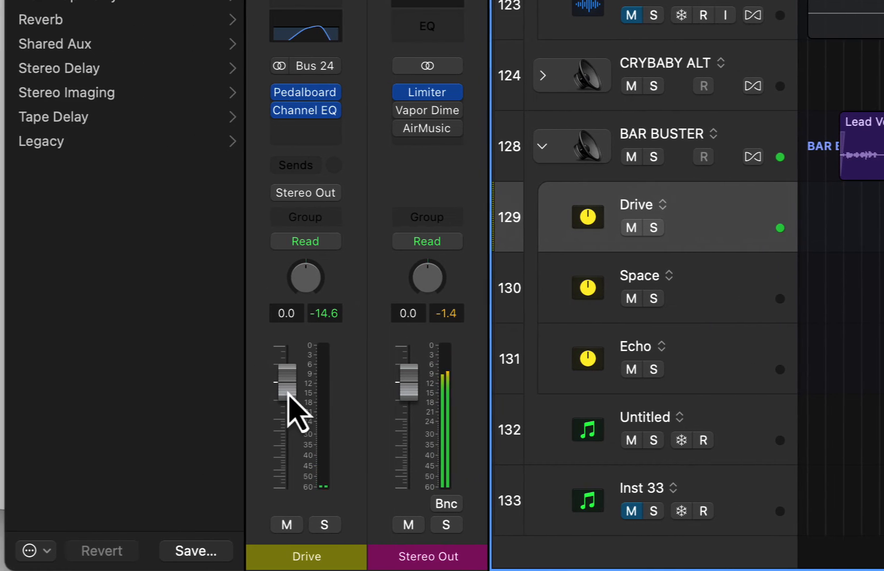
pyautogui.moveTo(287, 393); pyautogui.dragTo(288, 363)
pyautogui.click(674, 139)
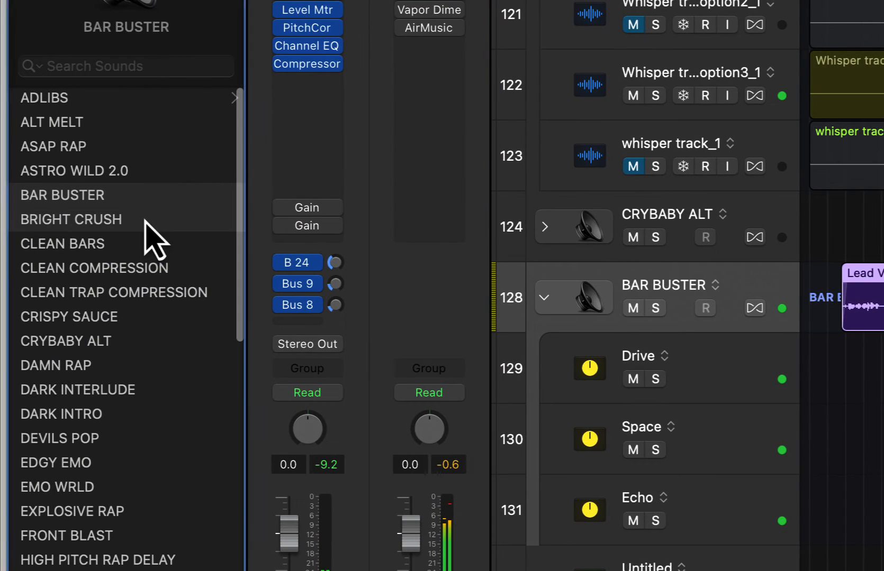
# Step: Audition BRIGHT CRUSH and CLEAN BARS on the lead vocal track, bypassing Pitch Correction and enabling the first Gain on CLEAN BARS
pyautogui.click(78, 222)
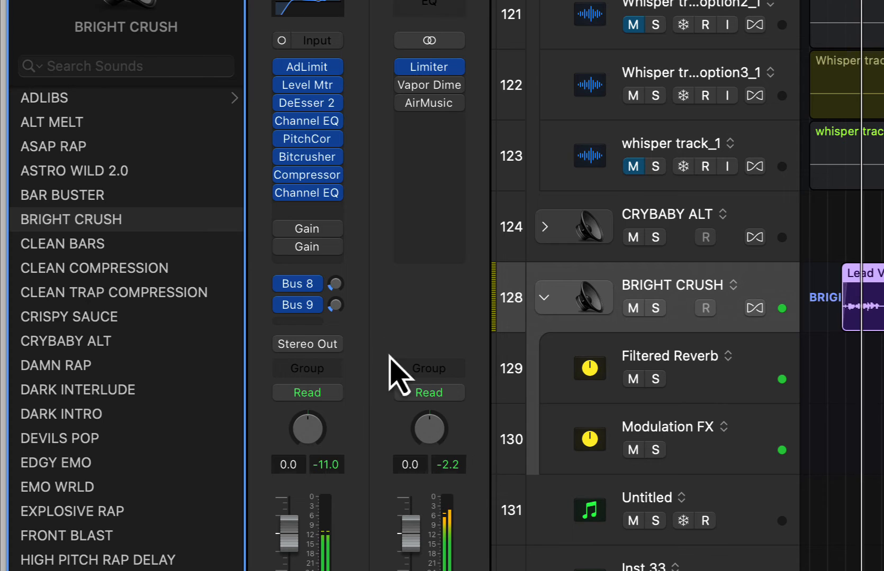
pyautogui.moveTo(298, 233)
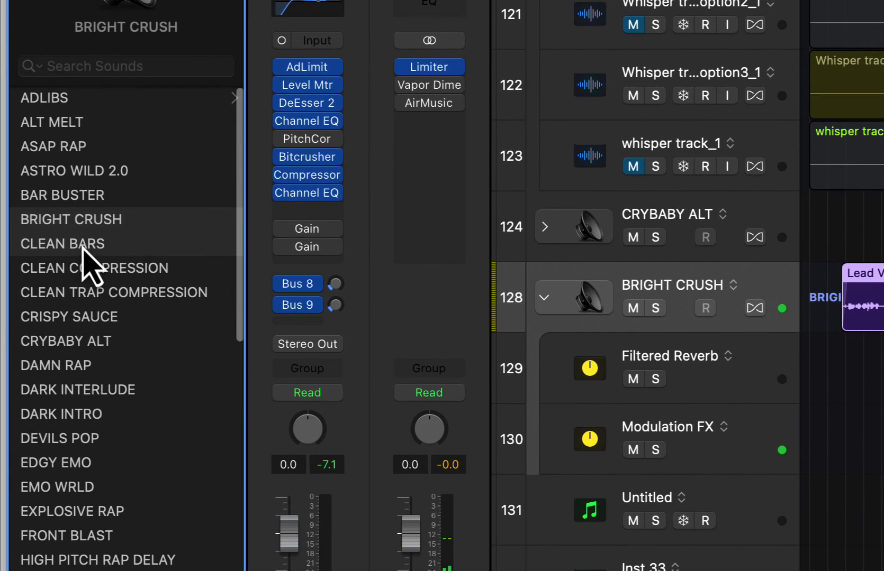
pyautogui.click(85, 401)
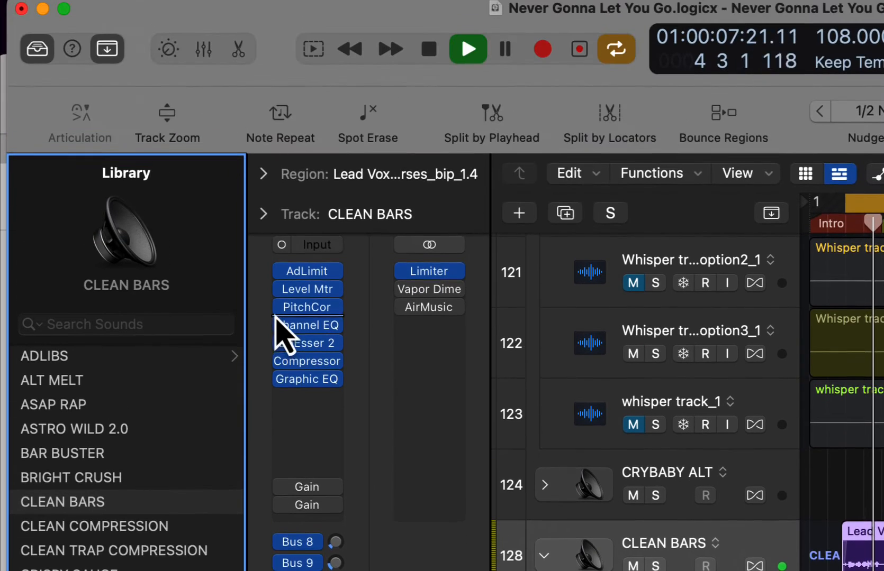
pyautogui.click(281, 48)
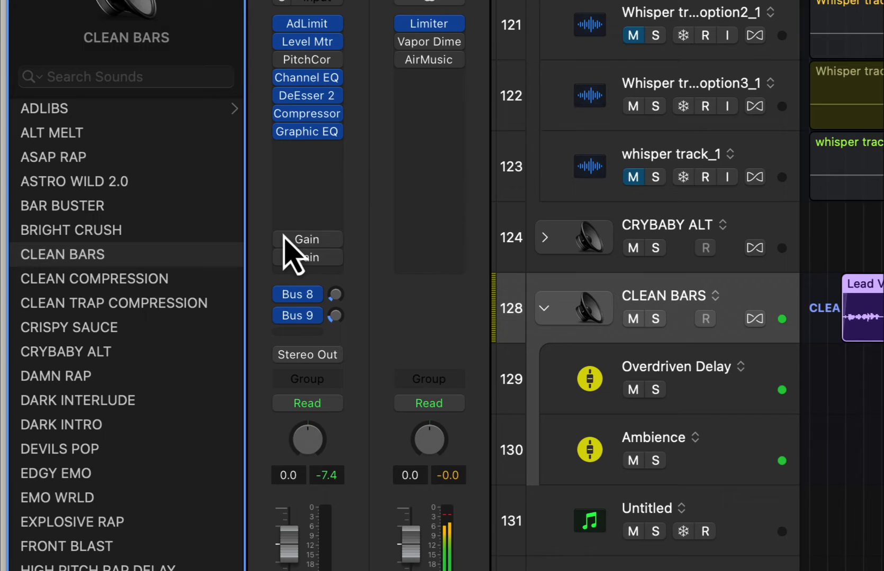
pyautogui.moveTo(285, 449)
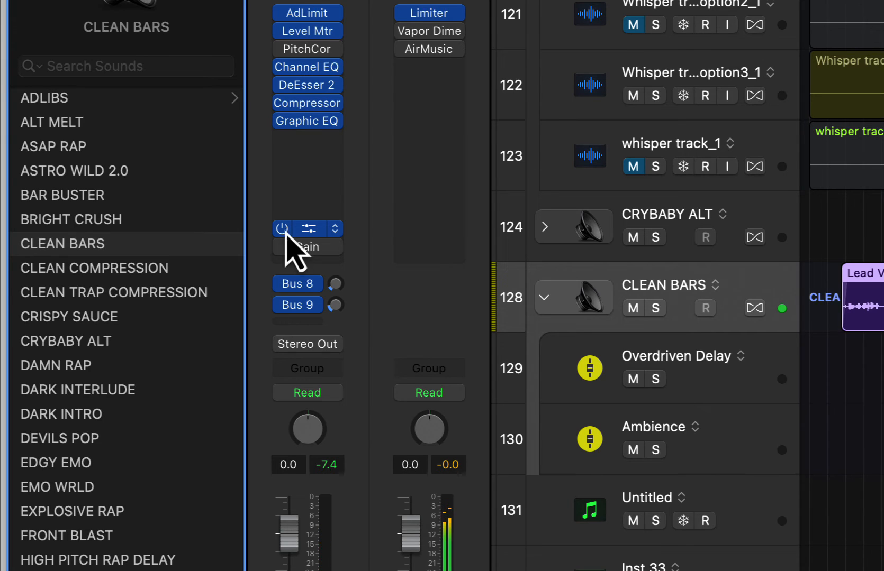
# Step: Load CLEAN COMPRESSION on the lead vocal track, enable its first Gain plug-in and bypass Pitch Correction
pyautogui.click(179, 270)
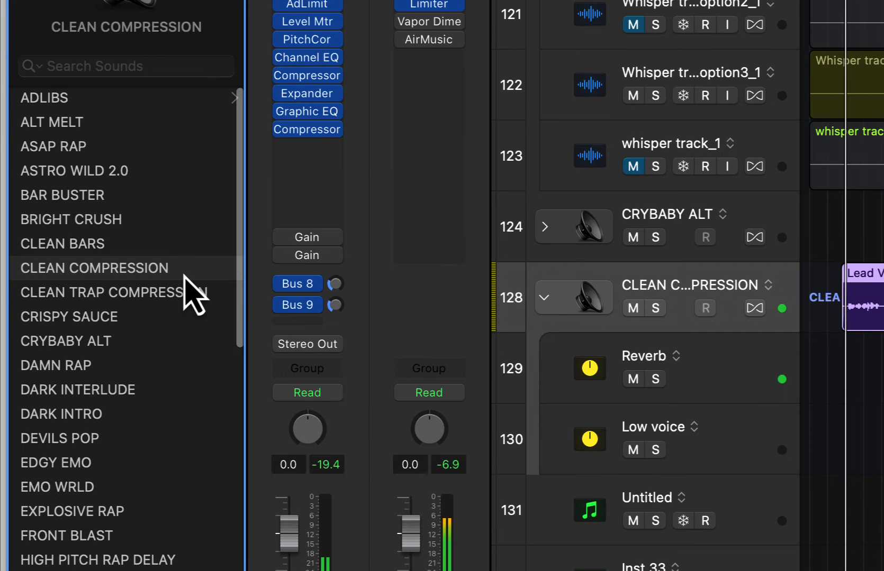
pyautogui.click(280, 237)
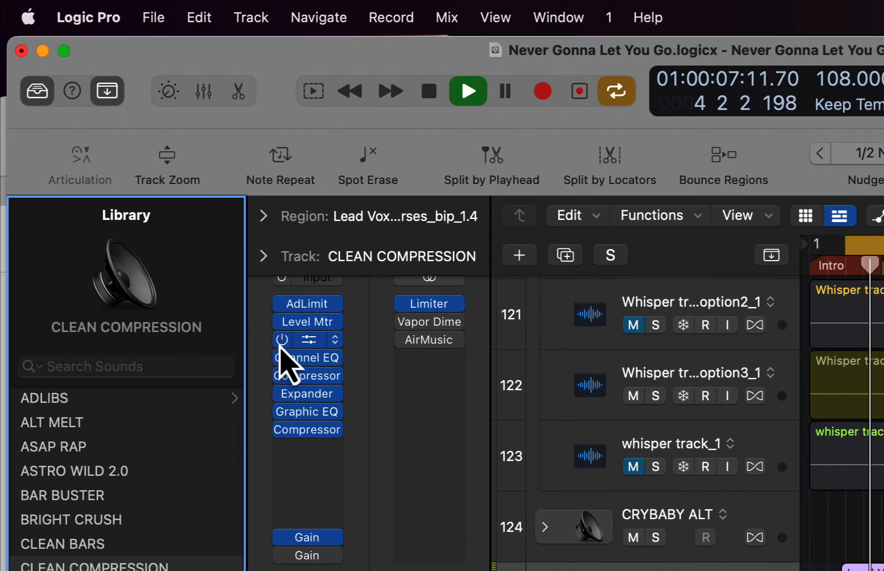
pyautogui.click(281, 189)
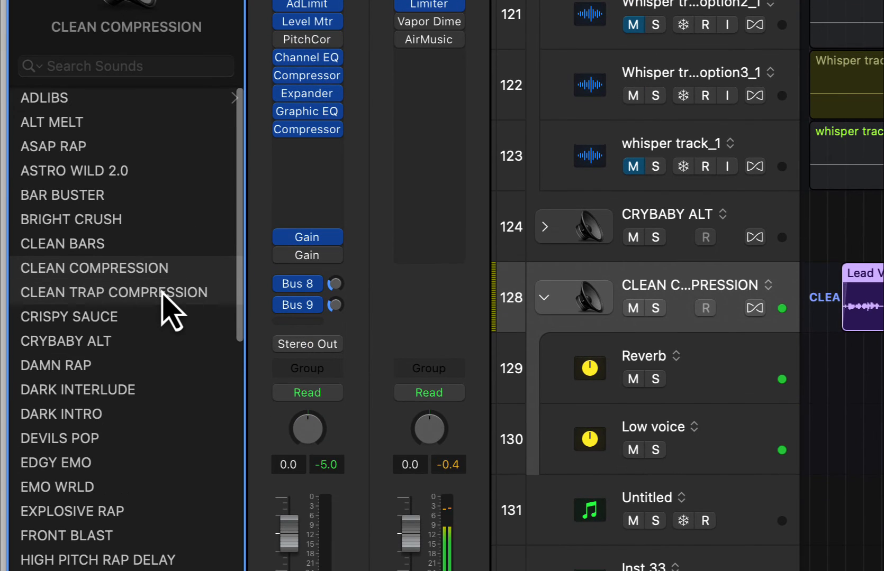
# Step: Audition CLEAN TRAP COMPRESSION with the first Gain enabled and Pitch Correction bypassed, and load CRISPY SAUCE on the lead vocal track
pyautogui.click(162, 560)
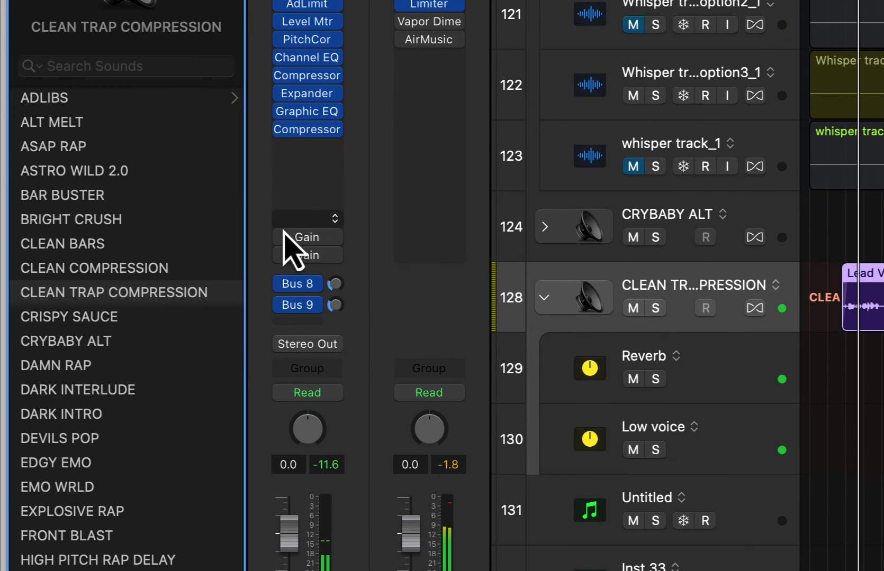
pyautogui.click(281, 233)
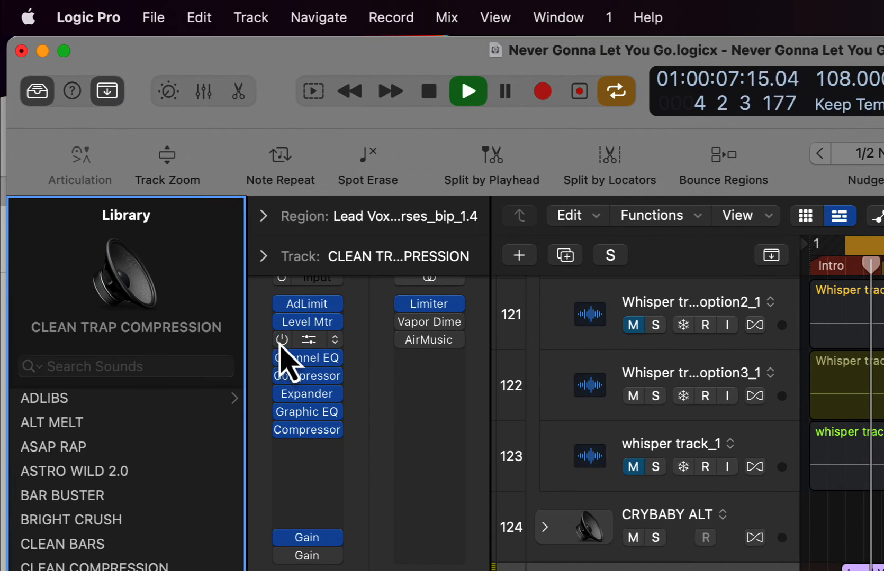
pyautogui.click(281, 63)
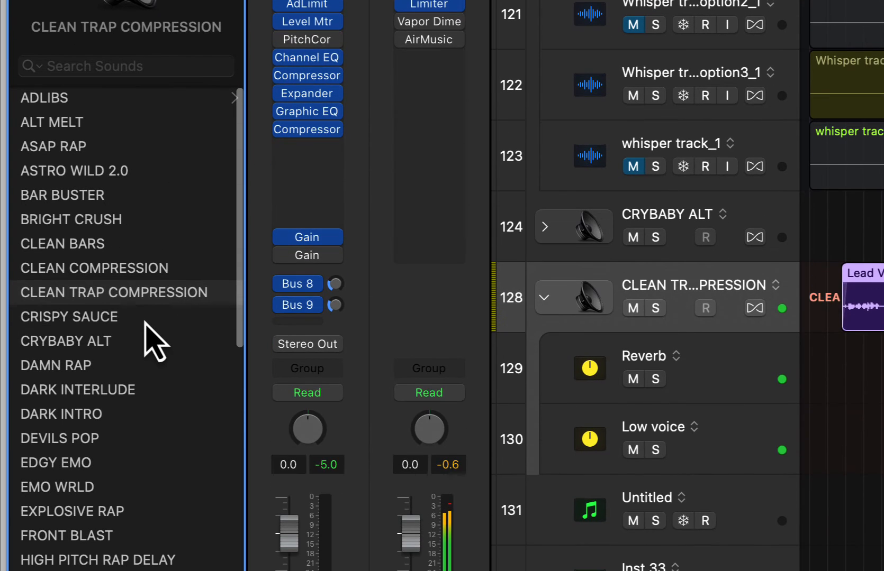
pyautogui.click(145, 320)
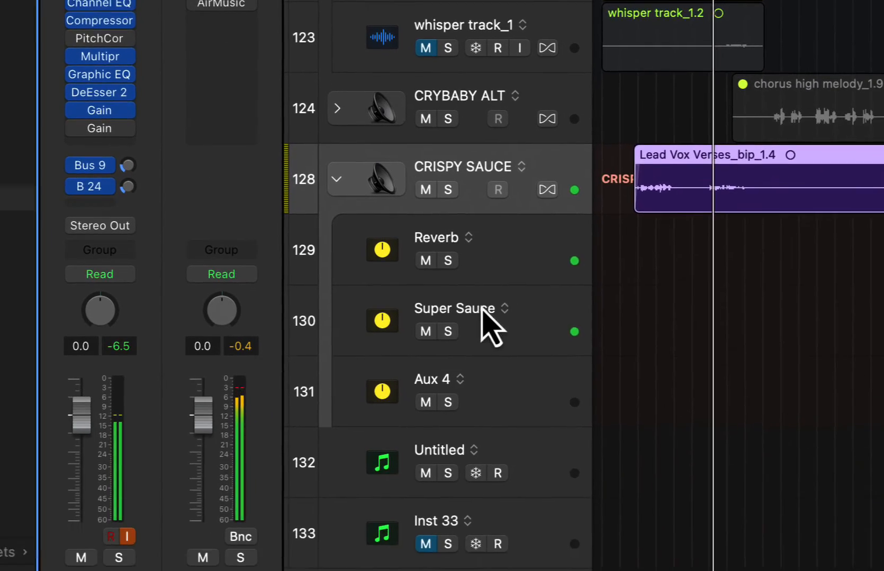
# Step: Check CRISPY SAUCE's Super Sauce return and load the CRYBABY ALT preset on the lead vocal track
pyautogui.click(481, 316)
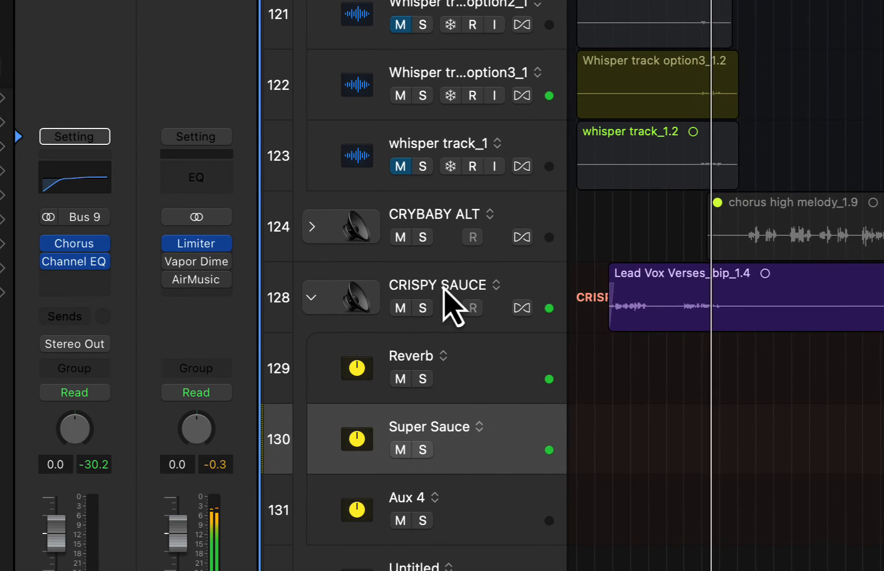
pyautogui.click(452, 307)
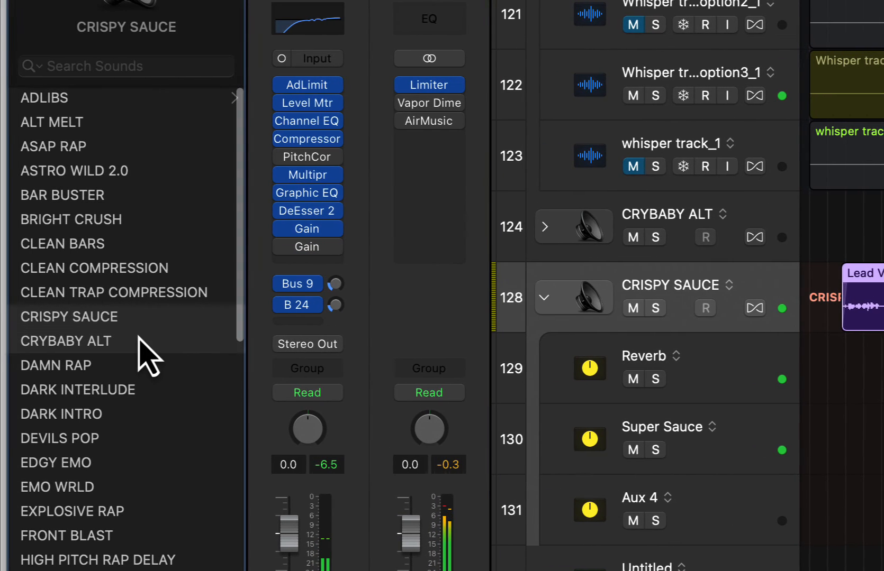
pyautogui.click(135, 343)
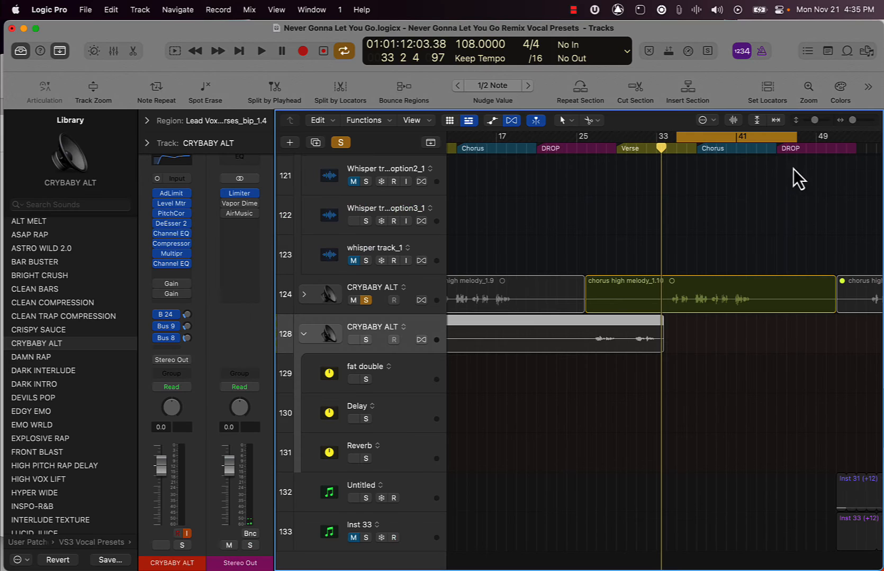
# Step: Play the song and turn off solo on the CRYBABY ALT harmony track holding the chorus high melody regions
pyautogui.press('space')
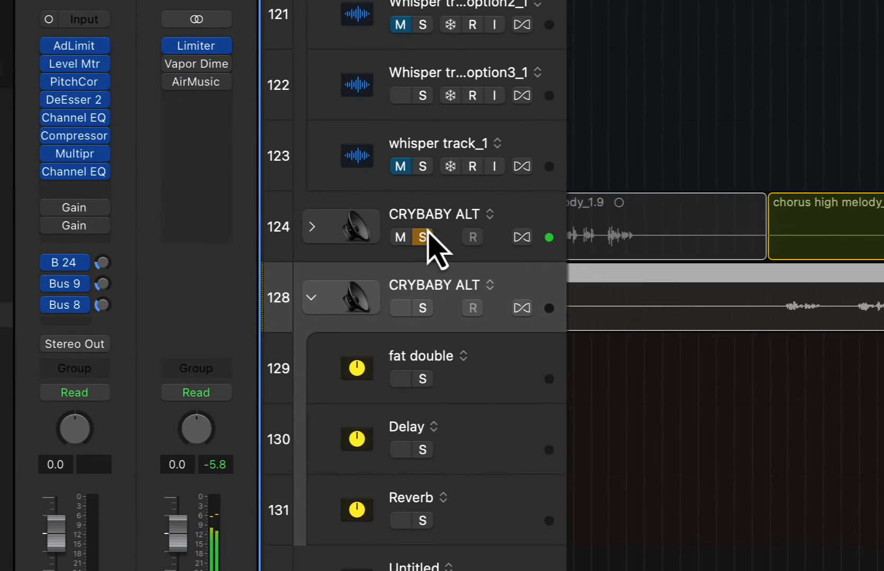
pyautogui.click(365, 300)
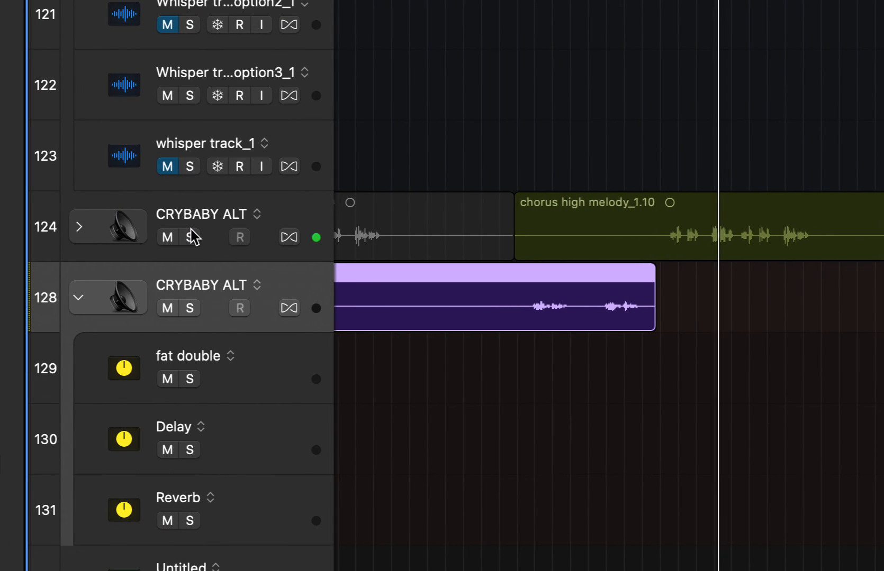
pyautogui.rightClick(251, 219)
pyautogui.click(201, 217)
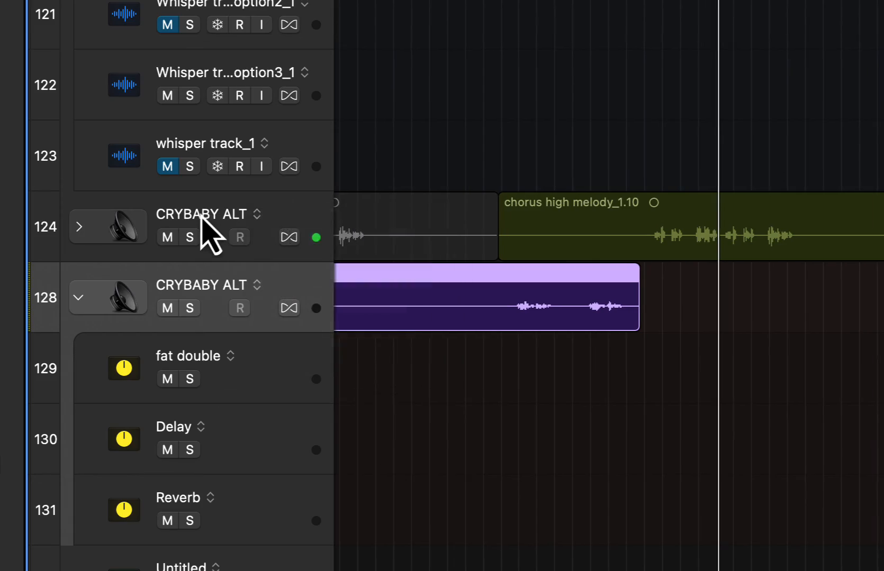
pyautogui.click(201, 217)
pyautogui.press('space')
pyautogui.click(370, 1)
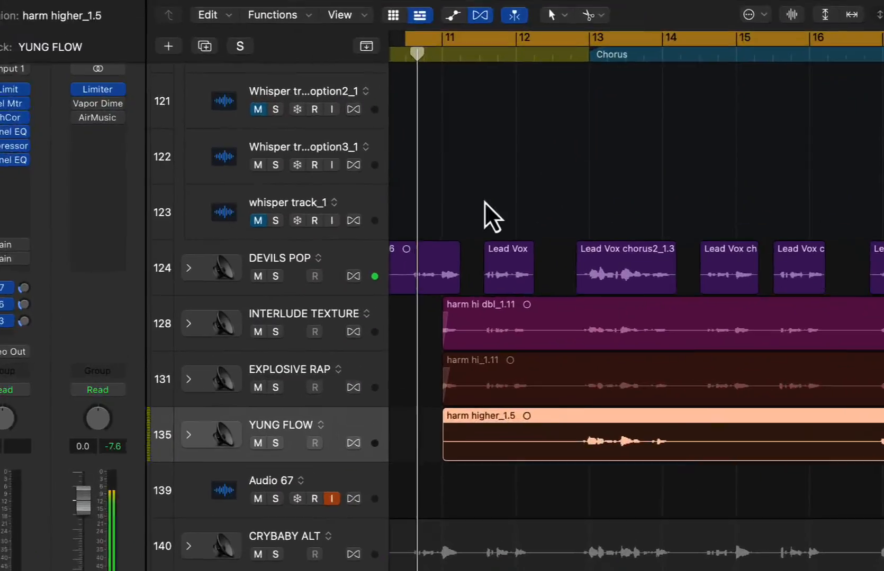
# Step: Select the DEVILS POP track holding the lead vocal chorus regions
pyautogui.rightClick(247, 253)
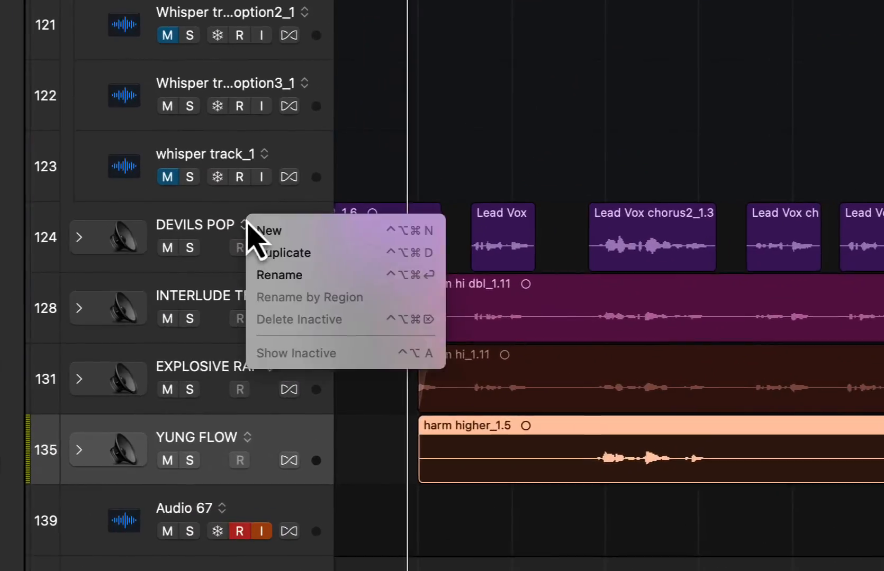
pyautogui.click(200, 221)
pyautogui.click(204, 222)
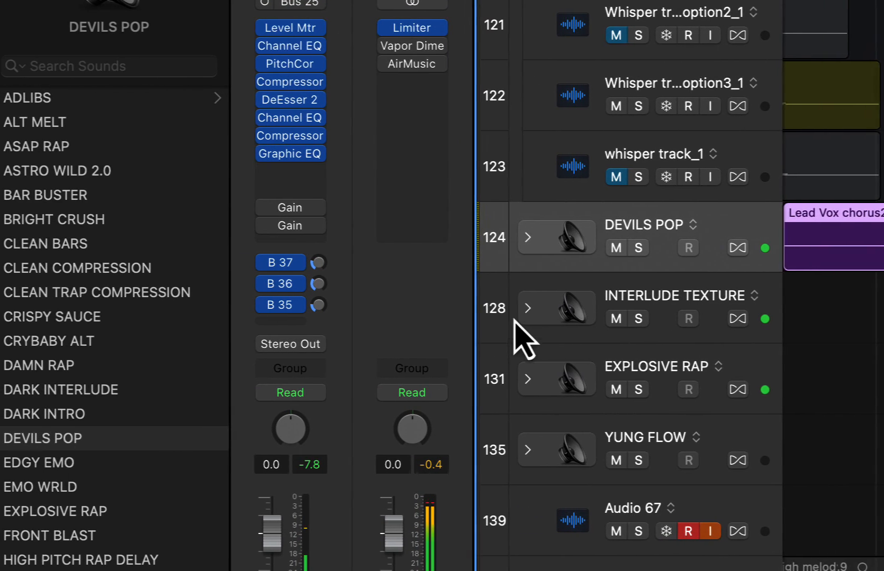
# Step: Expand the DEVILS POP stack and audition it with its delay return muted and unmuted
pyautogui.click(309, 309)
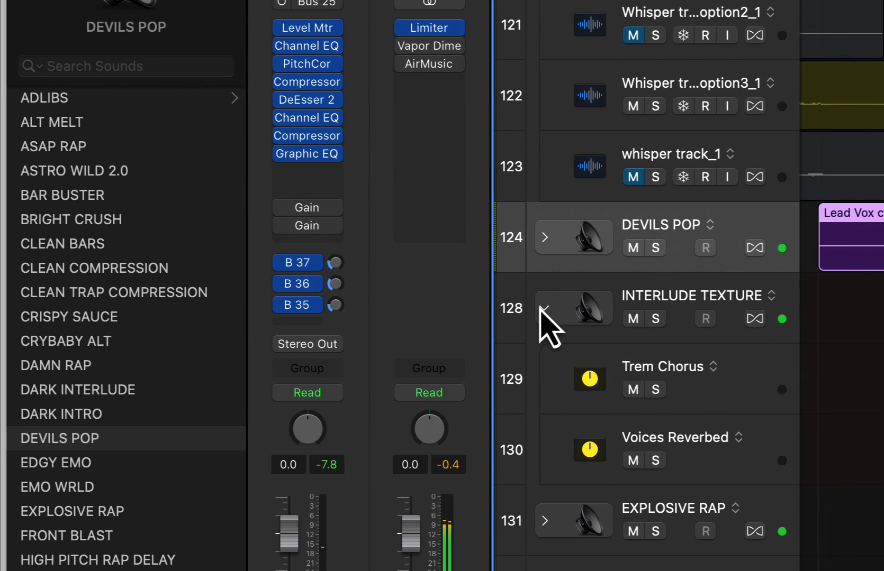
pyautogui.click(543, 311)
pyautogui.click(544, 252)
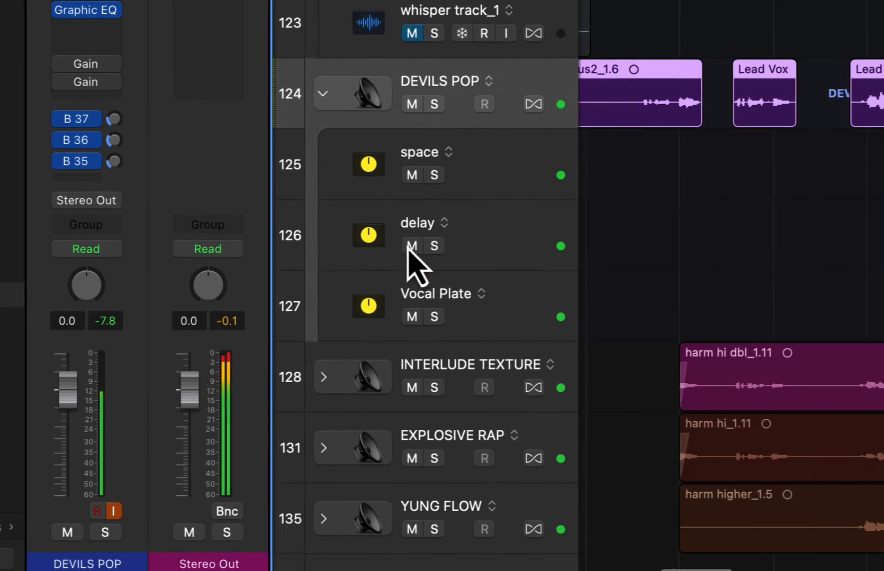
pyautogui.click(579, 354)
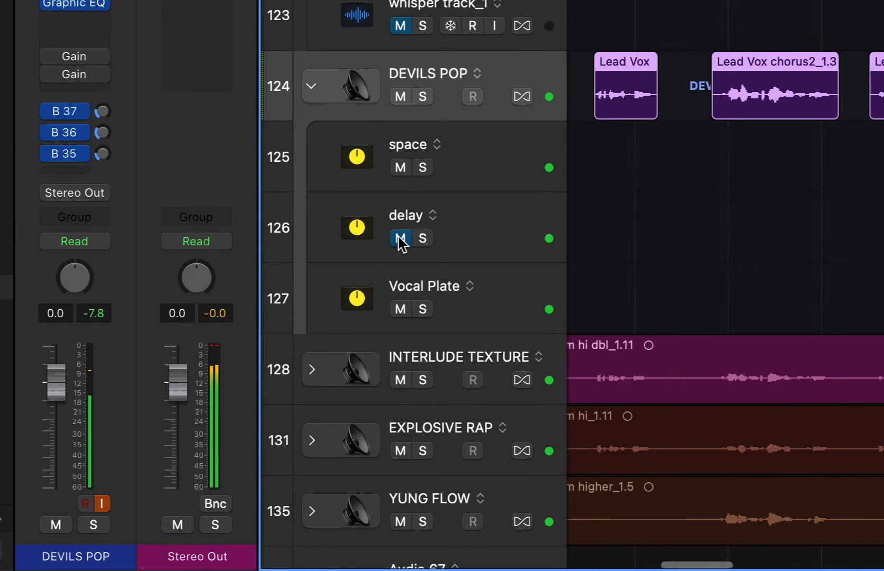
pyautogui.click(399, 237)
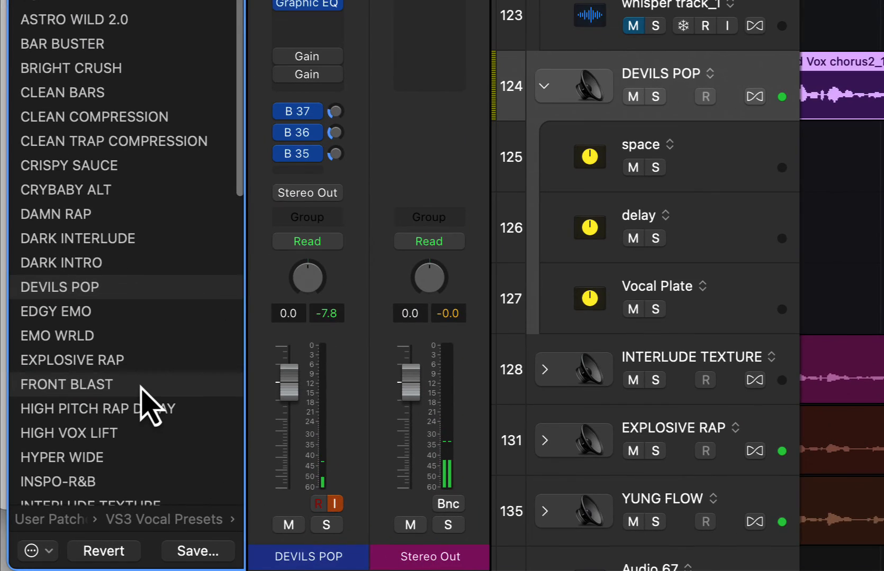
# Step: Audition FRONT BLAST on the lead vocal track, load HIGH VOX LIFT and enable its first Gain plug-in
pyautogui.click(76, 470)
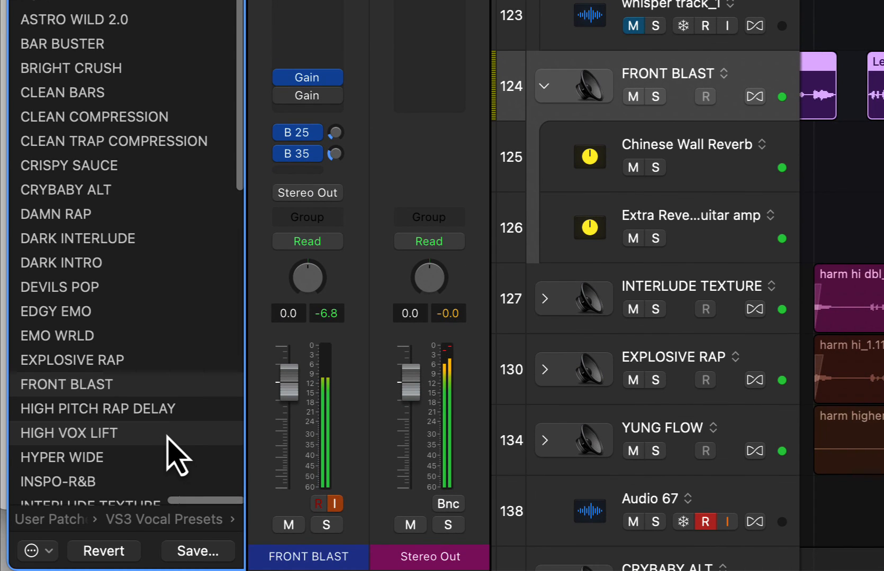
pyautogui.click(167, 435)
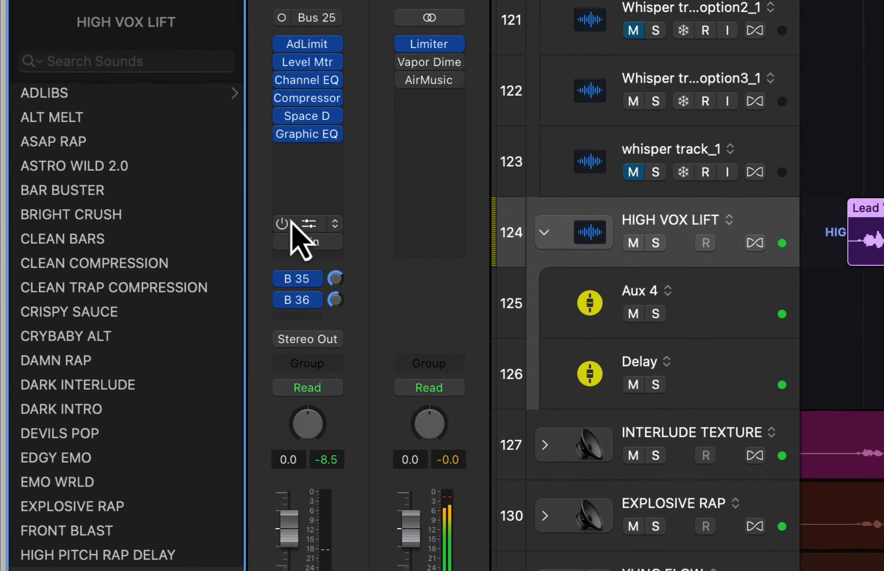
pyautogui.click(287, 76)
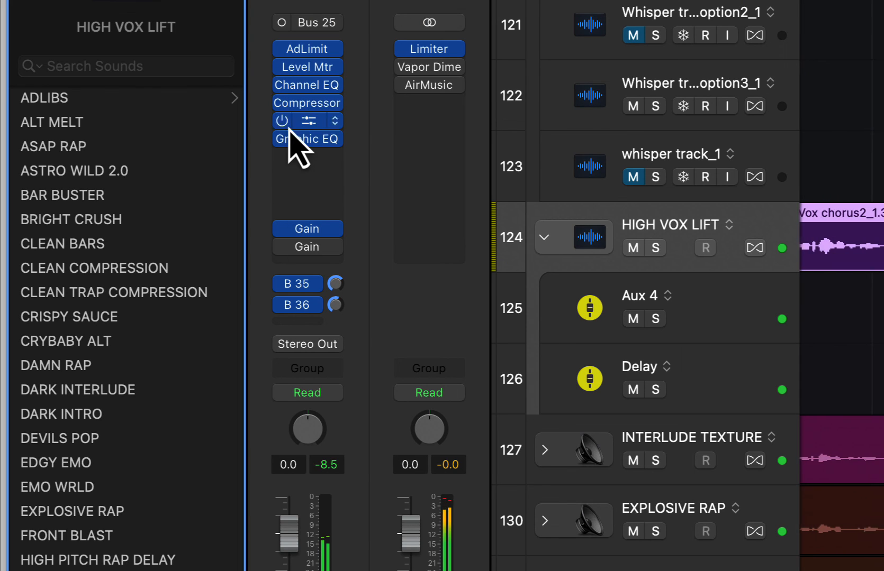